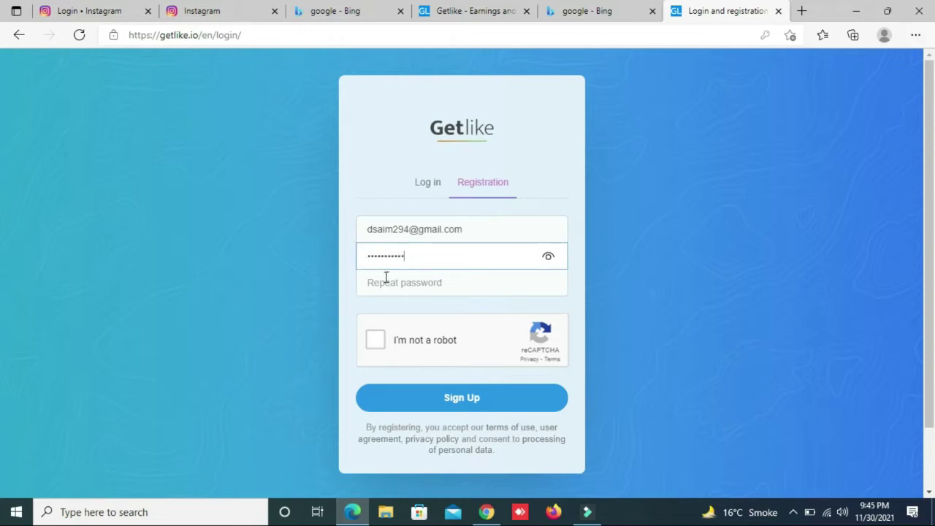
Complete the Getlike registration by repeating the account password, passing the robot check and signing up, and dismiss the offer to save the password
left_click(389, 282)
type("•••")
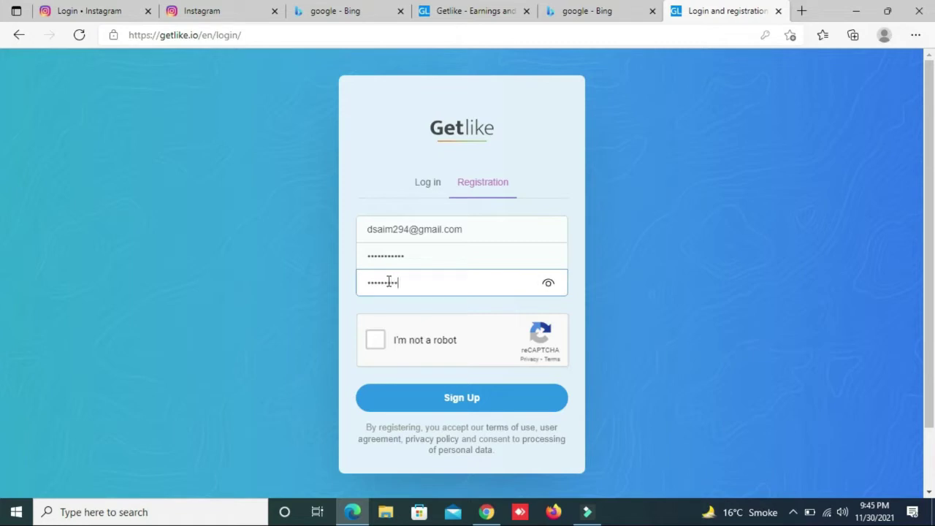
left_click(377, 339)
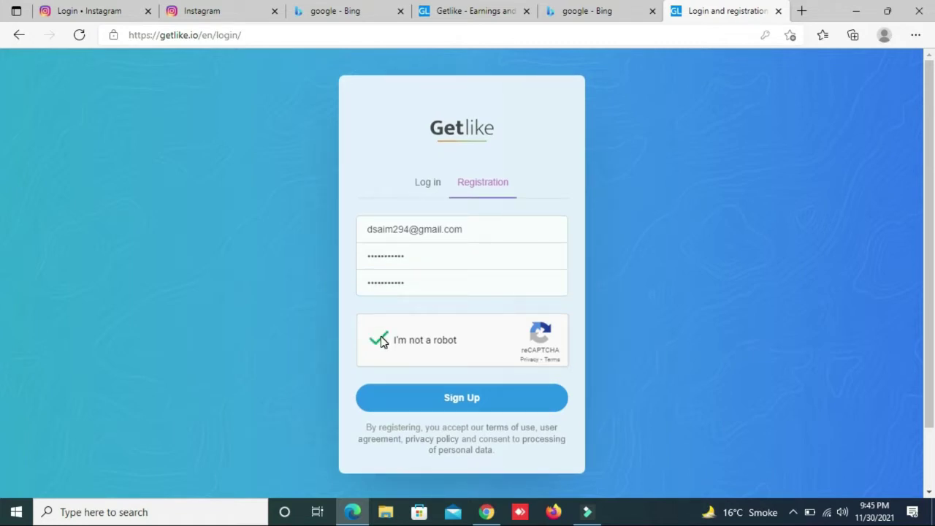
left_click(472, 404)
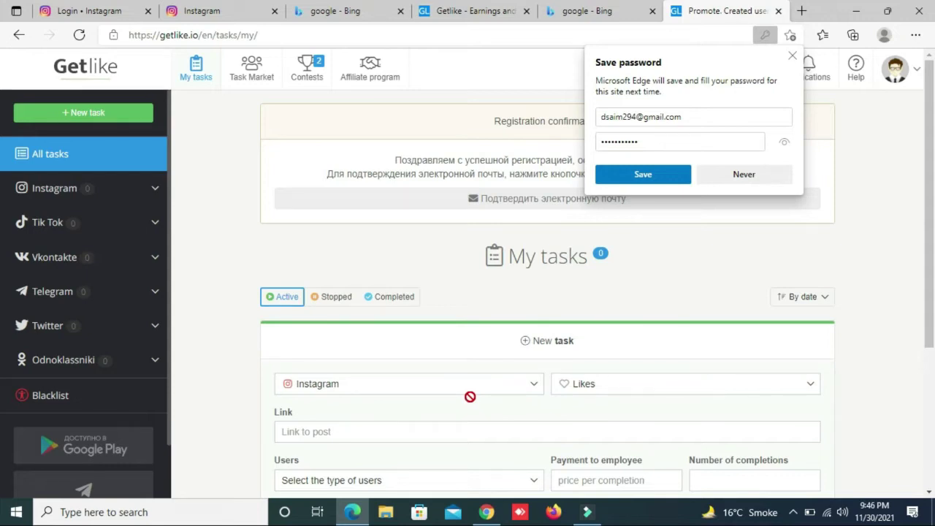
left_click(793, 59)
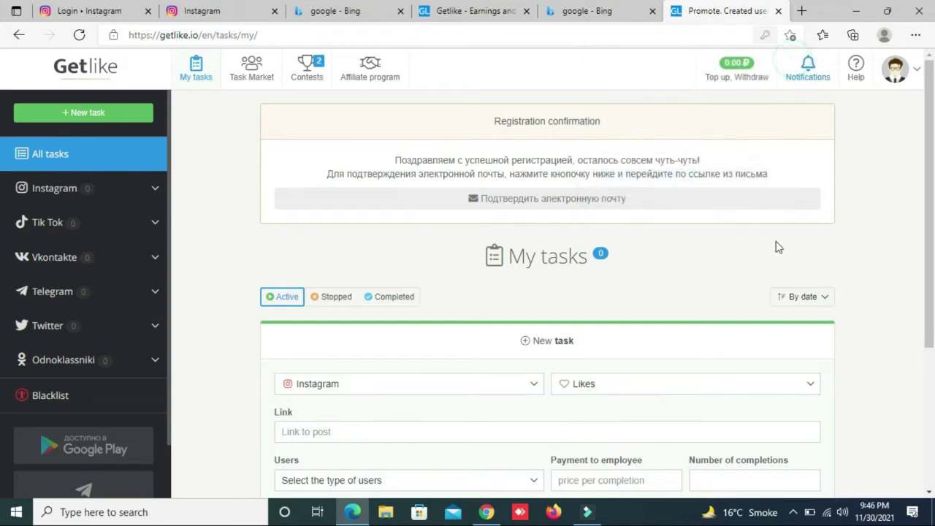
Open the full list of own Instagram tasks, and display the available Instagram tasks in the Task Market
left_click(82, 189)
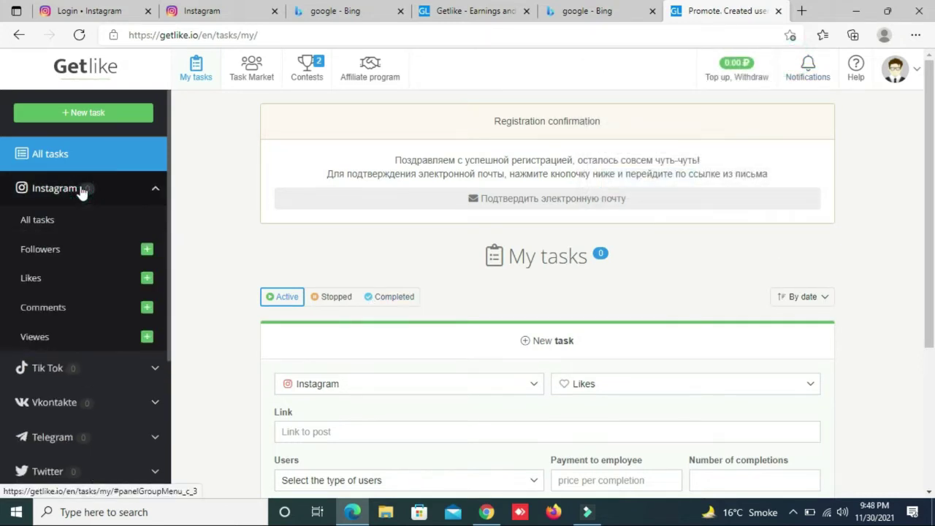
left_click(66, 228)
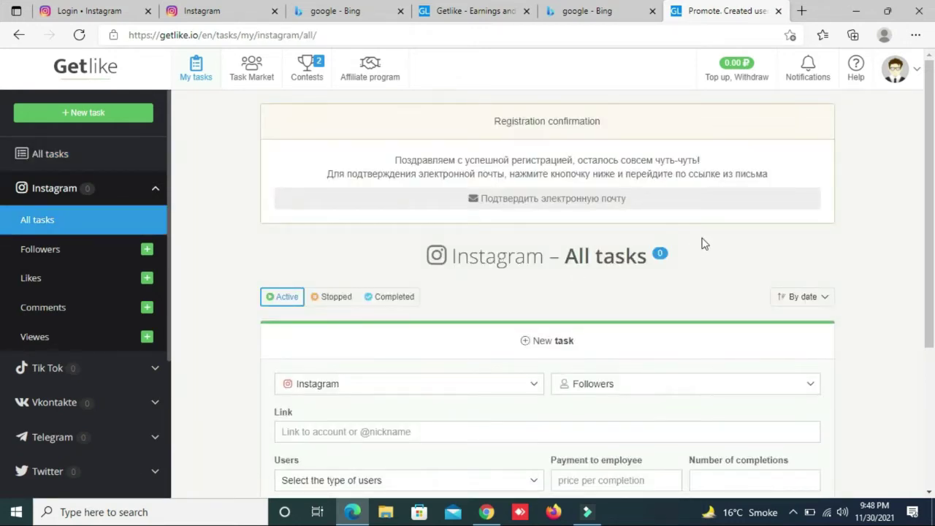
left_click(259, 76)
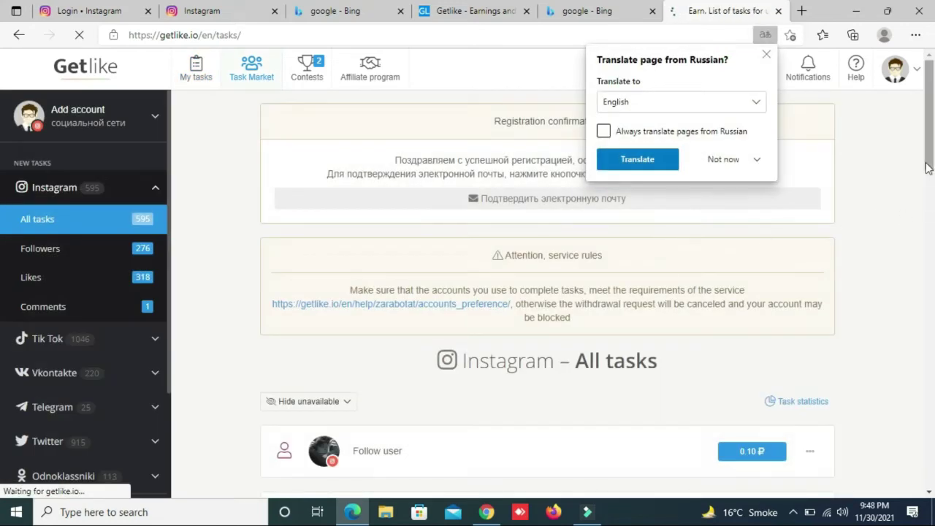
left_click(927, 216)
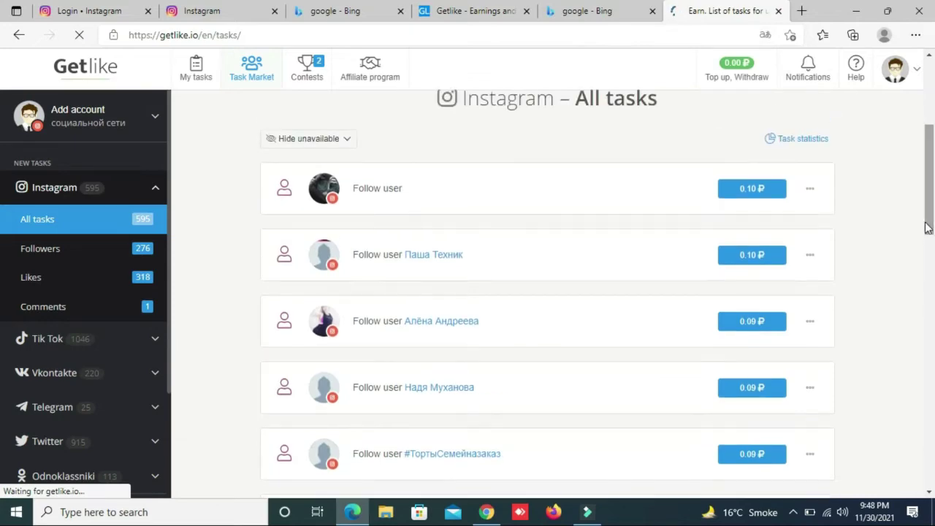
Start the first Follow user task and choose to add an account using Instagram via like
left_click(763, 189)
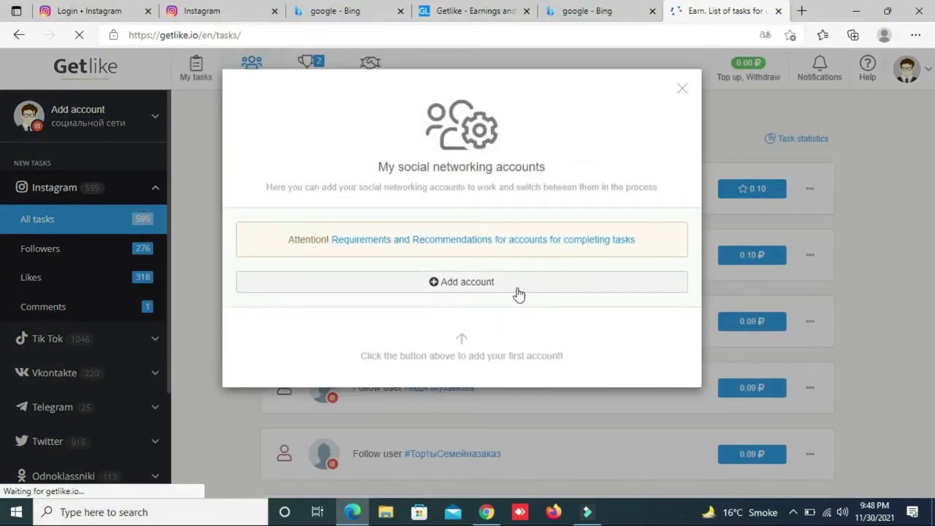
left_click(511, 291)
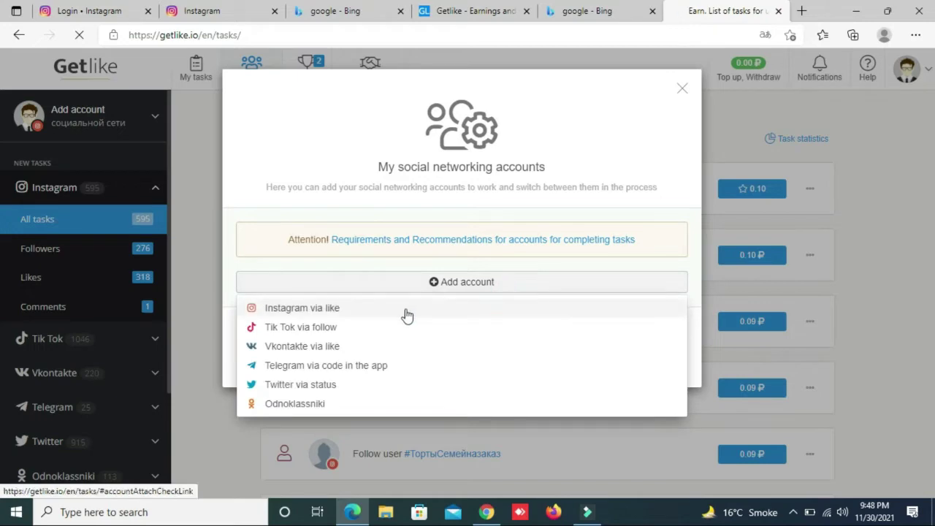
left_click(381, 308)
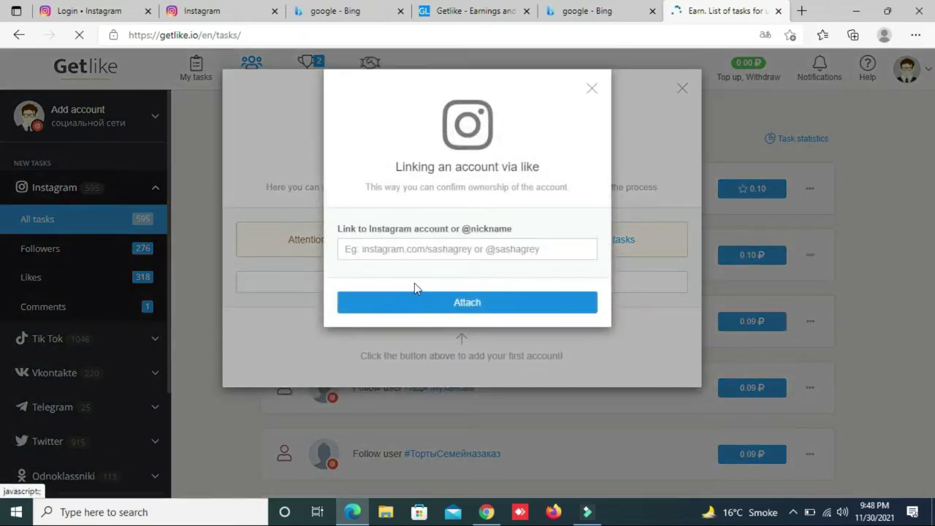
Switch to Instagram, open the account's own profile and copy its web address
left_click(195, 7)
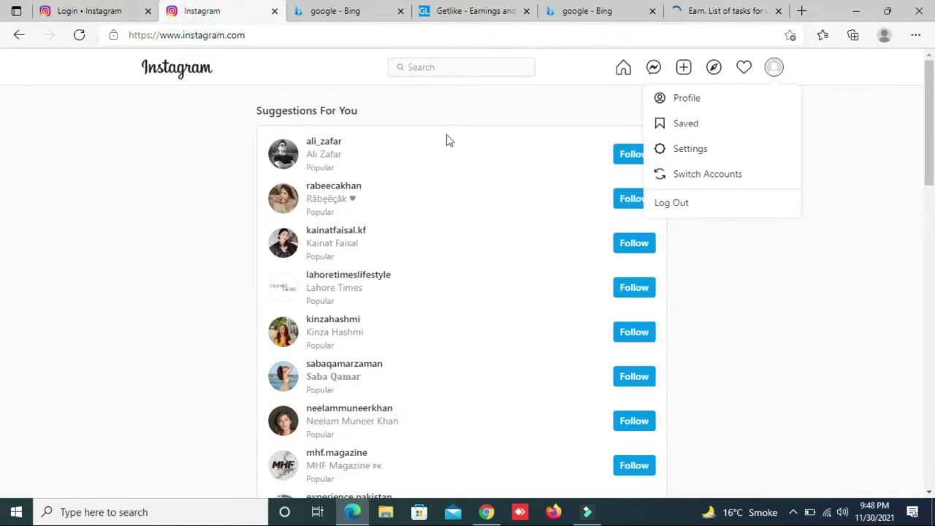
left_click(696, 102)
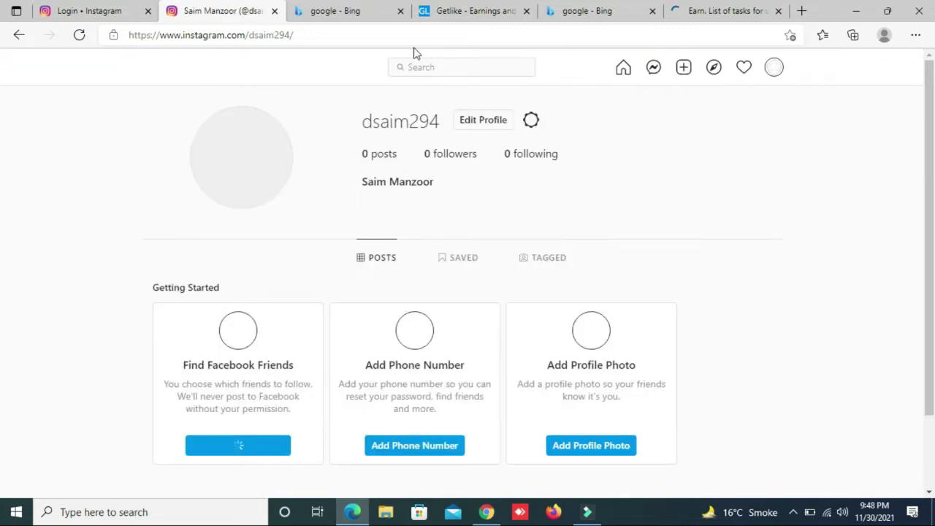
left_click(411, 35)
key("ctrl+c")
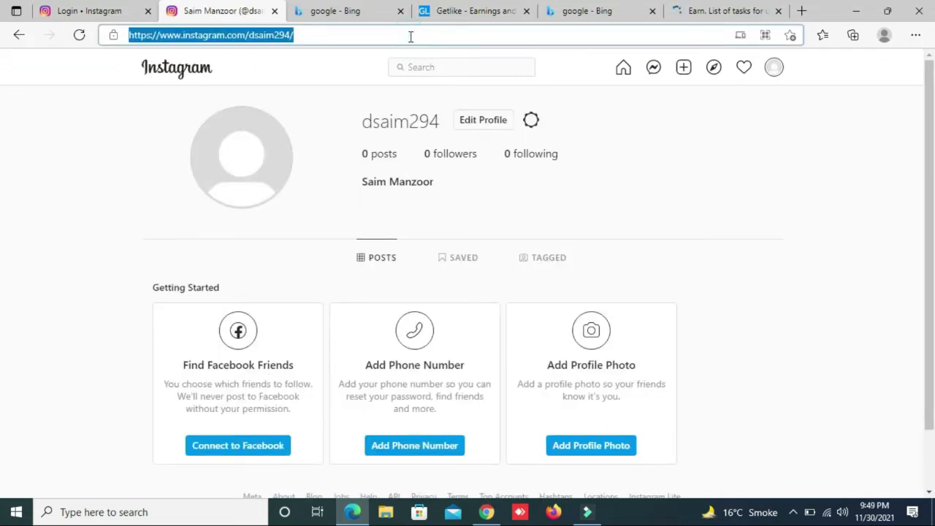
left_click(497, 12)
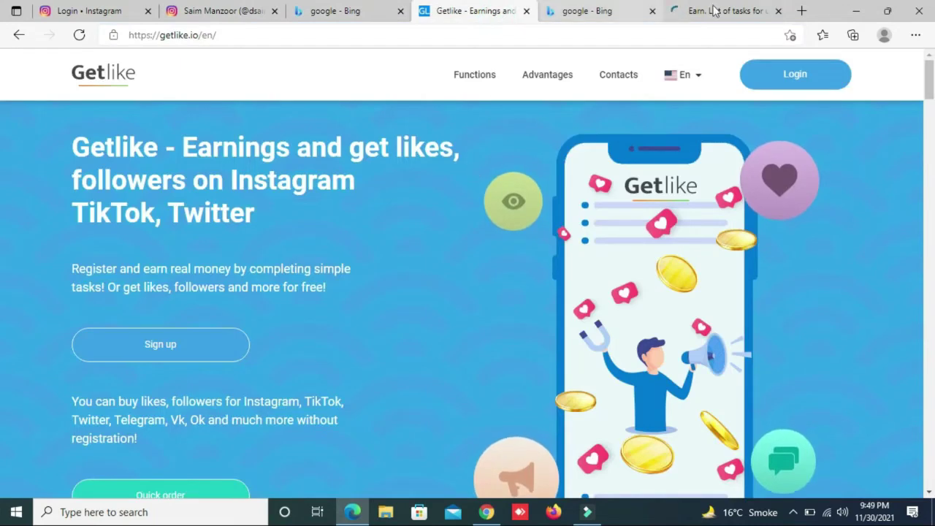
left_click(710, 11)
left_click(479, 248)
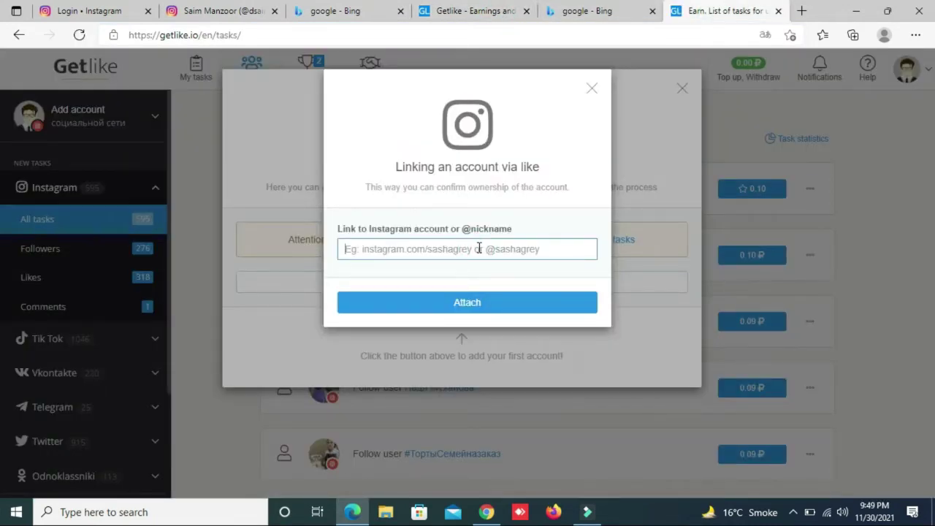
key("ctrl+v")
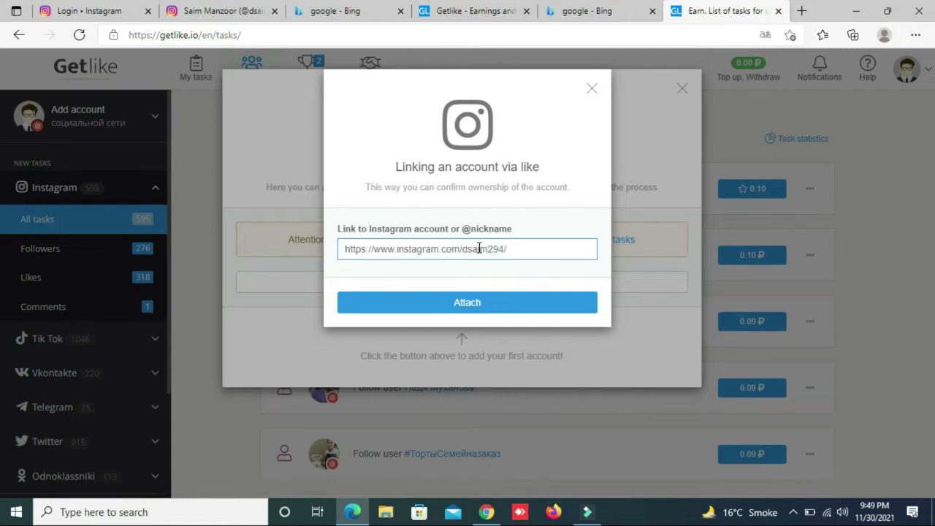
left_click(468, 302)
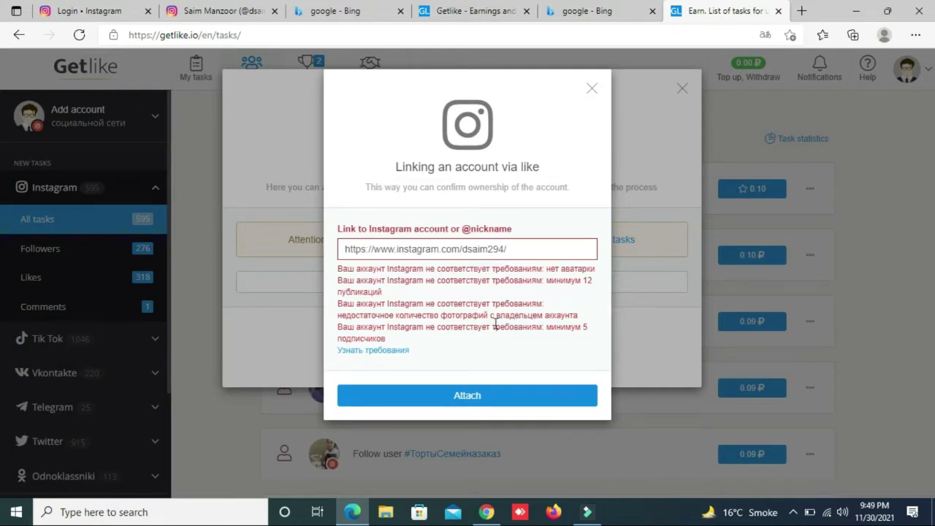
Translate the Getlike page to English and close both account dialogs
right_click(496, 325)
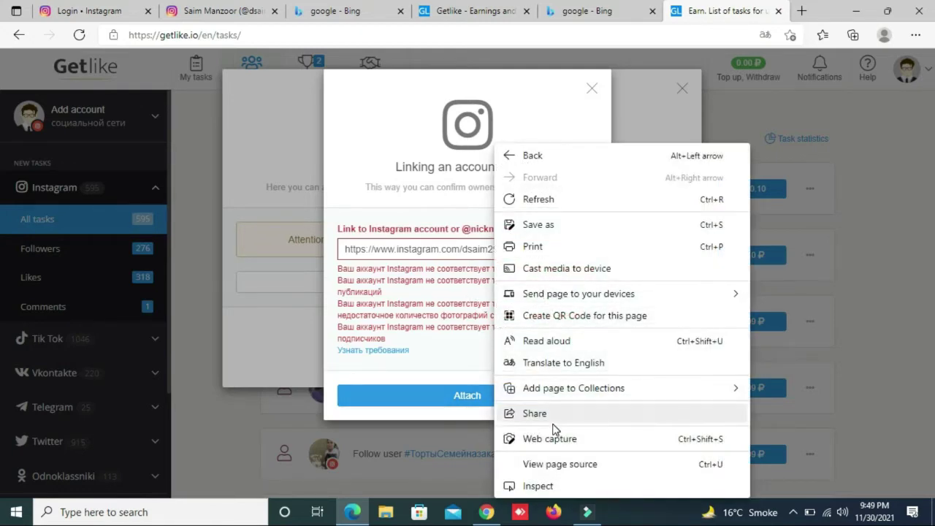
left_click(555, 364)
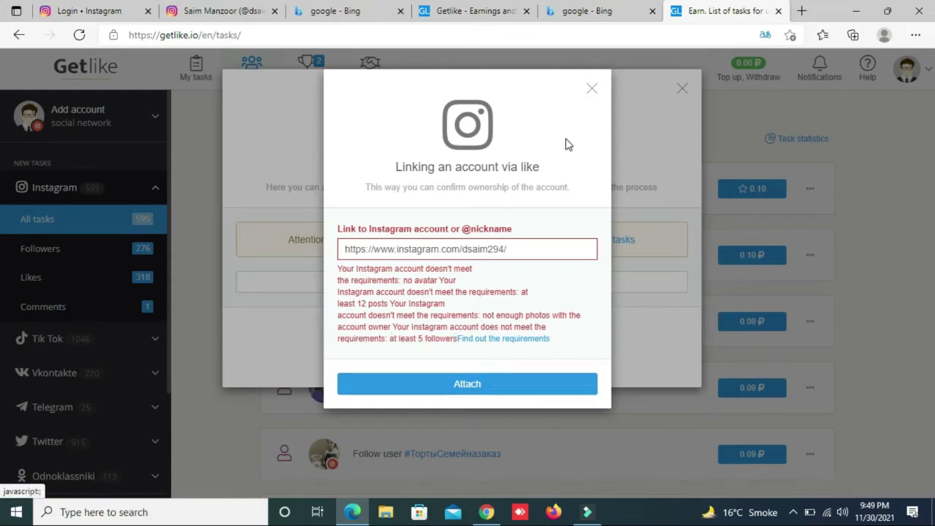
left_click(592, 89)
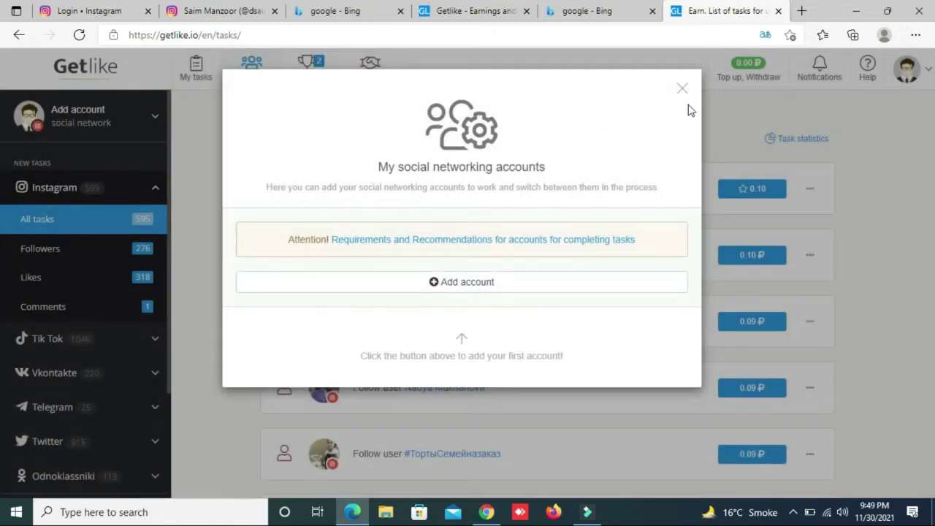
left_click(681, 91)
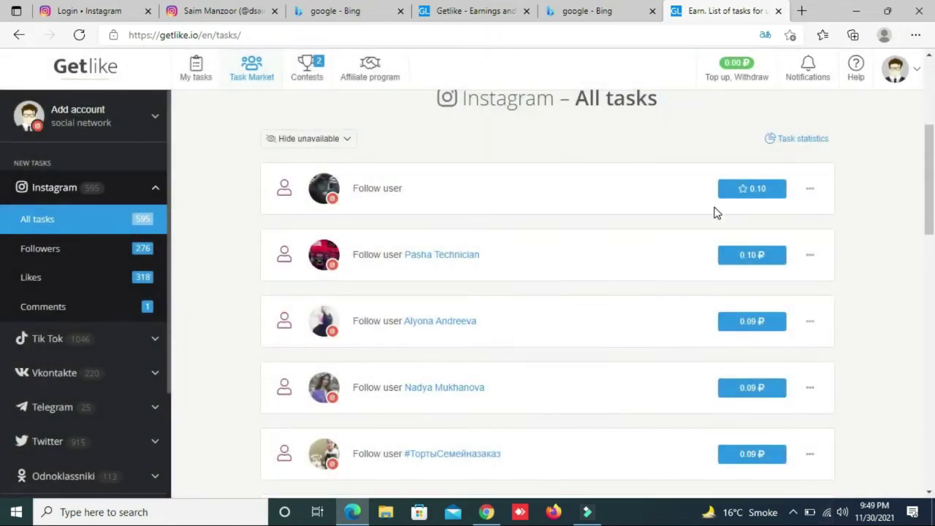
Review the Instagram profile and try to start the first Follow user task in Getlike's Task Market
left_click(243, 8)
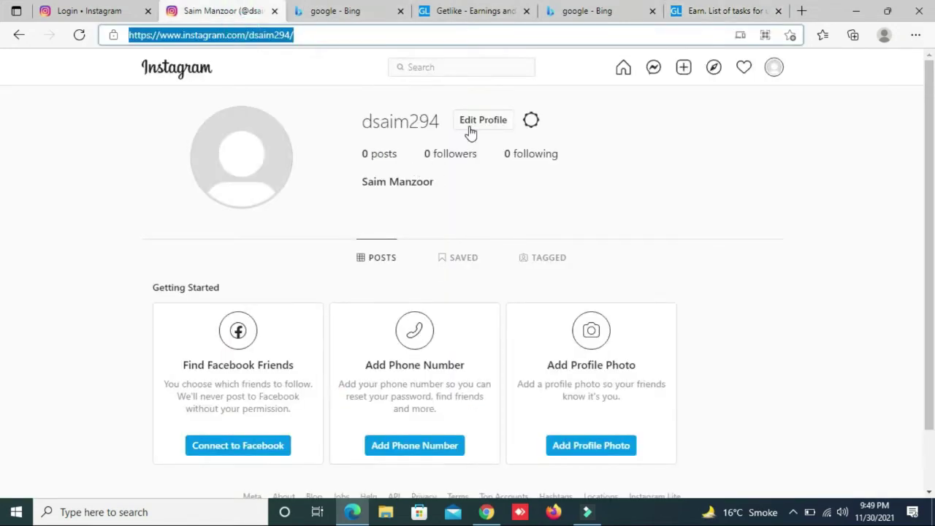
left_click(803, 11)
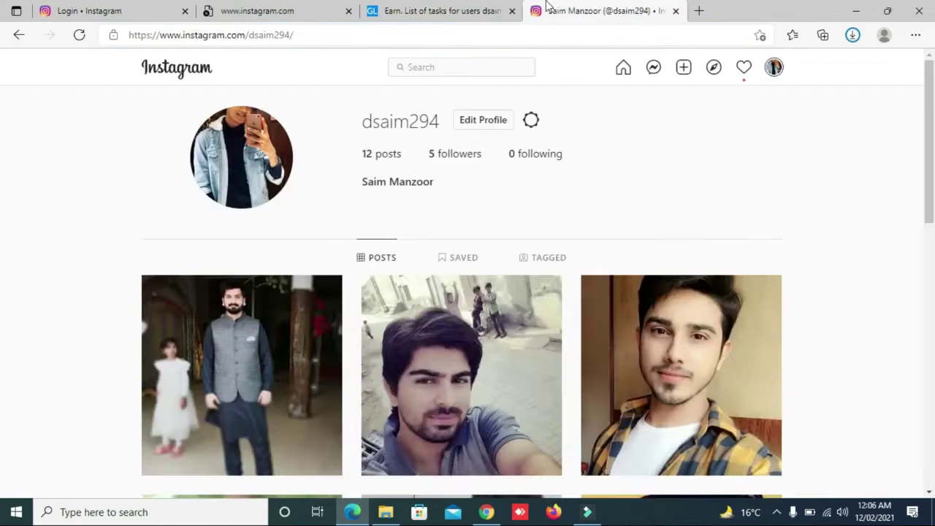
left_click(438, 11)
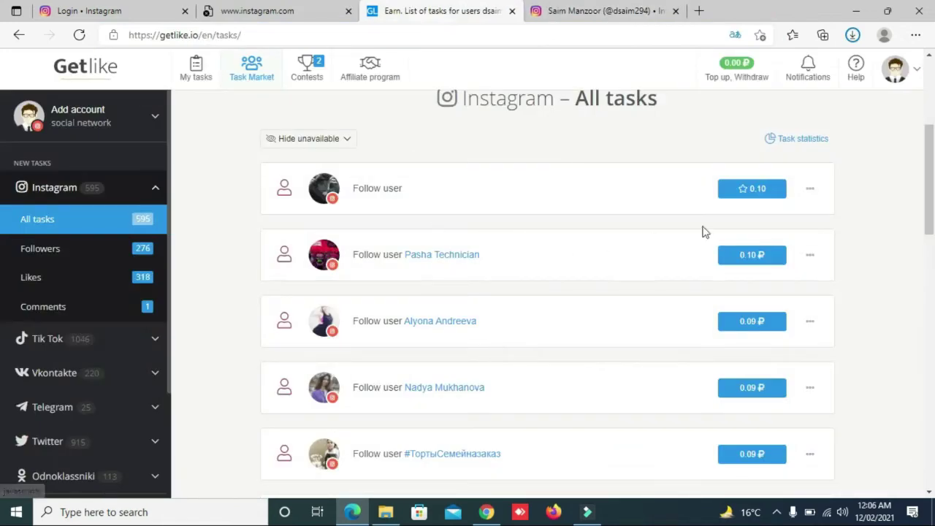
left_click(750, 196)
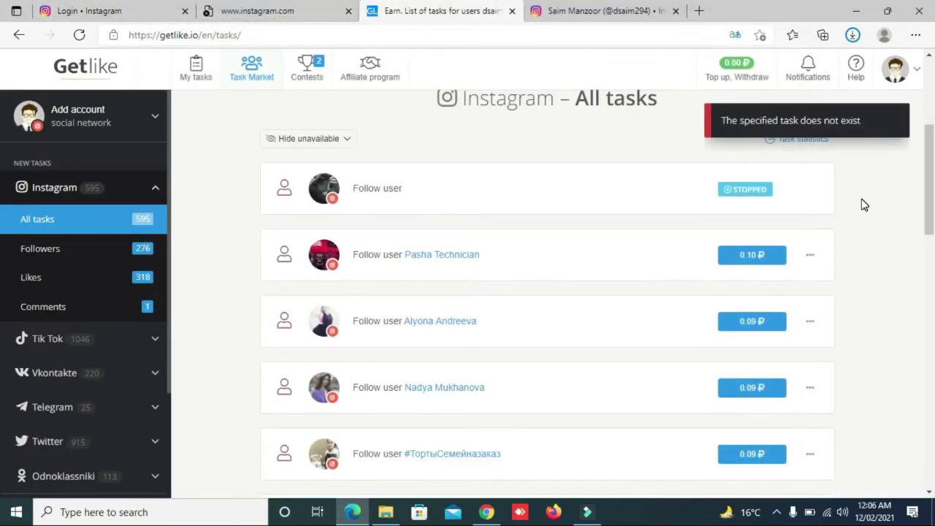
Switch to the updated Instagram profile and copy its full web address
left_click(605, 15)
left_click(404, 35)
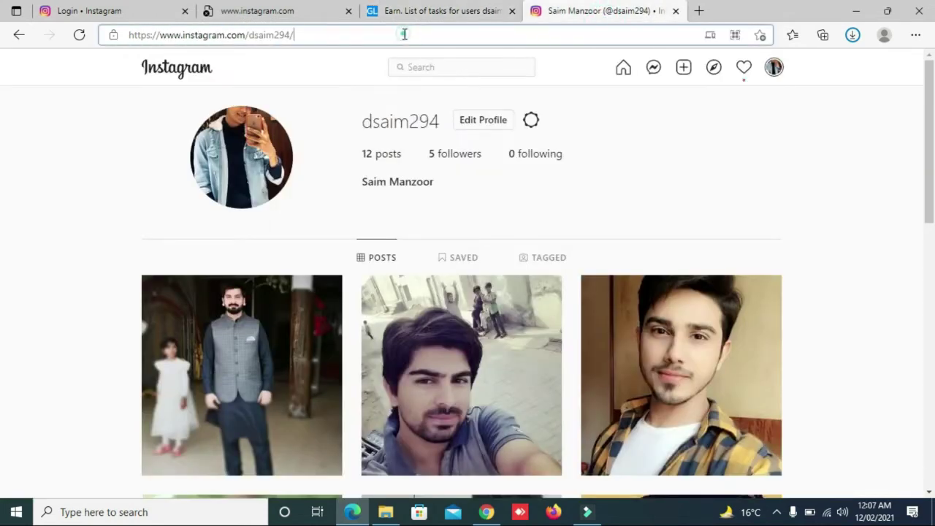
left_click(404, 34)
key("ctrl+c")
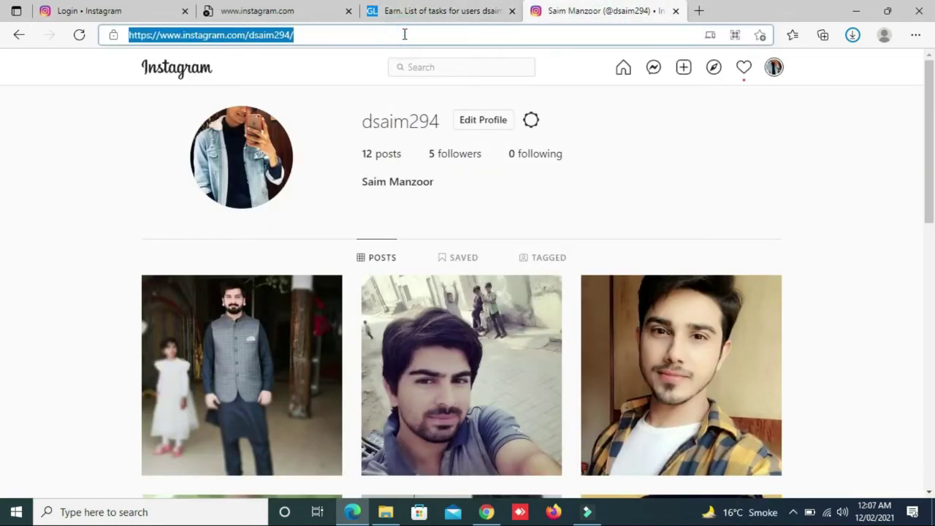
Start the second Follow user task in Getlike and choose Instagram via like as the account to add
left_click(423, 11)
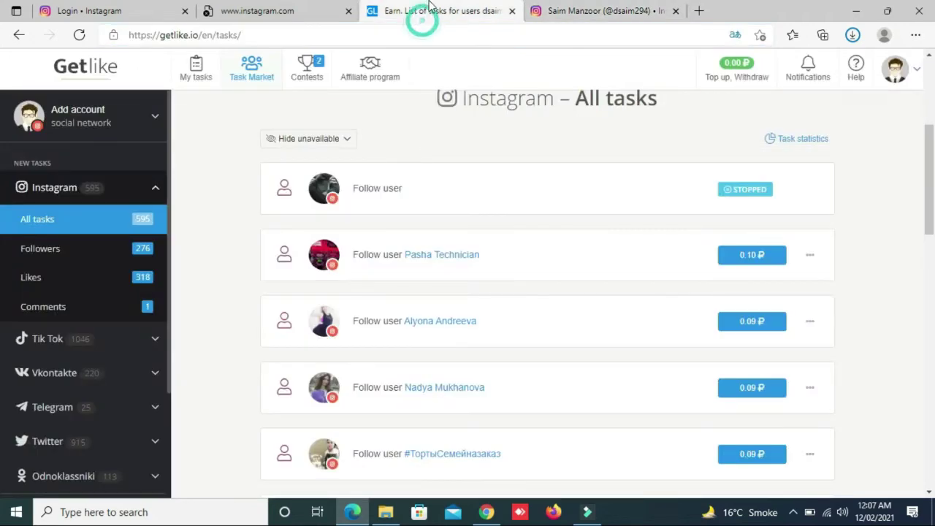
left_click(745, 262)
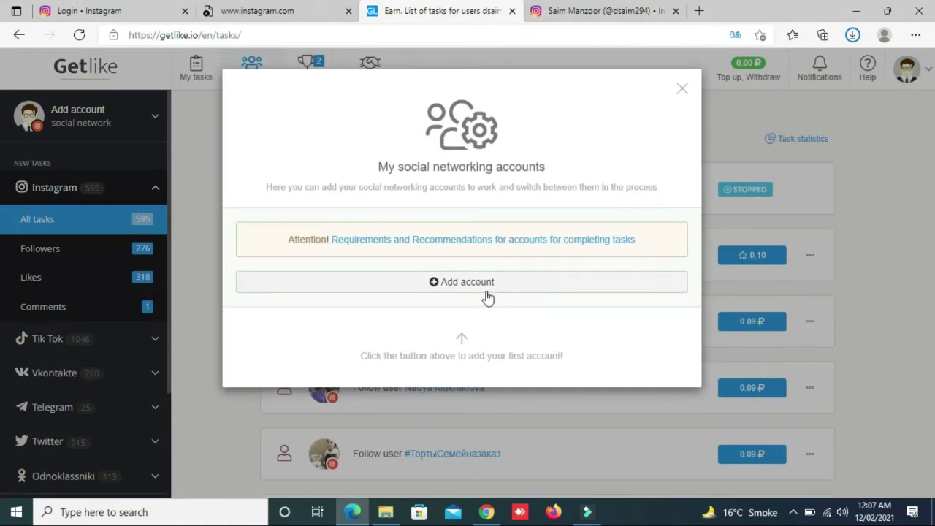
left_click(490, 285)
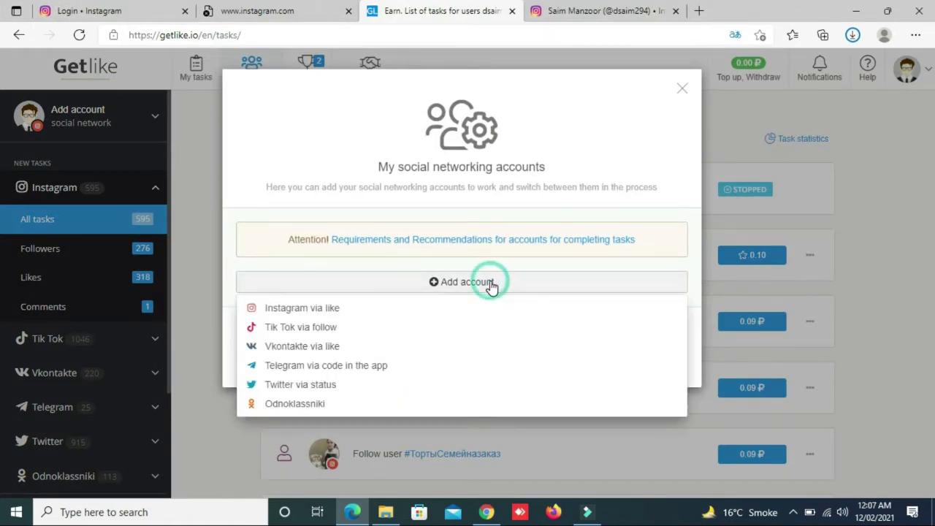
left_click(415, 316)
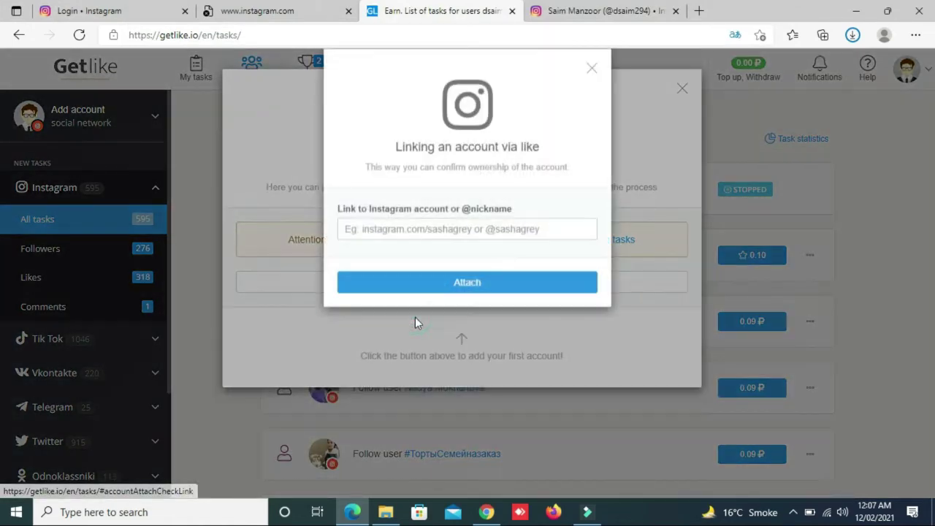
Paste the copied profile link into the linking form, attach the account and bring the gender, language and country fields into view
left_click(443, 247)
key("ctrl+v")
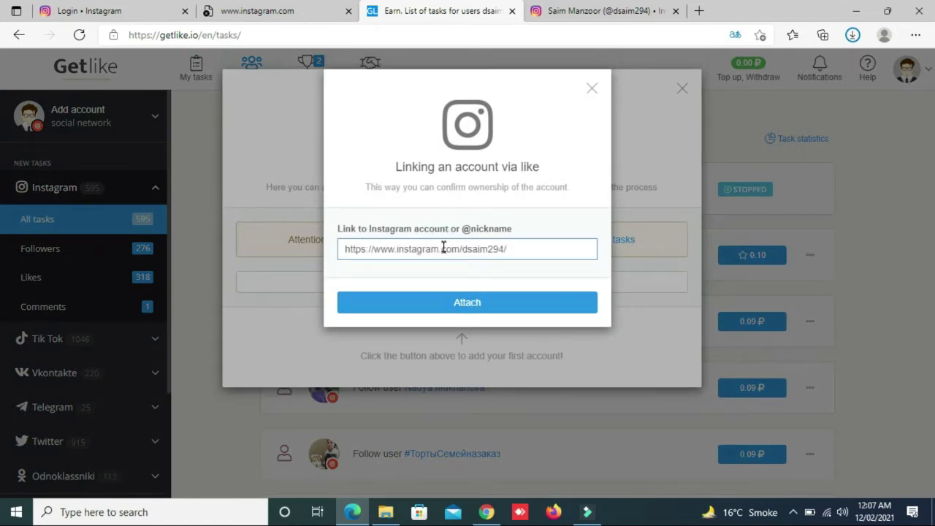
left_click(455, 300)
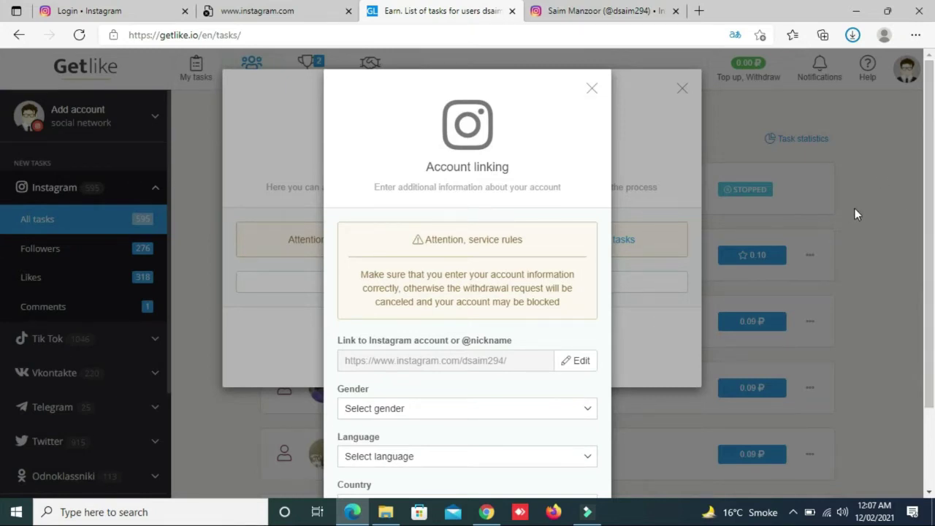
left_click_drag(931, 241, 933, 333)
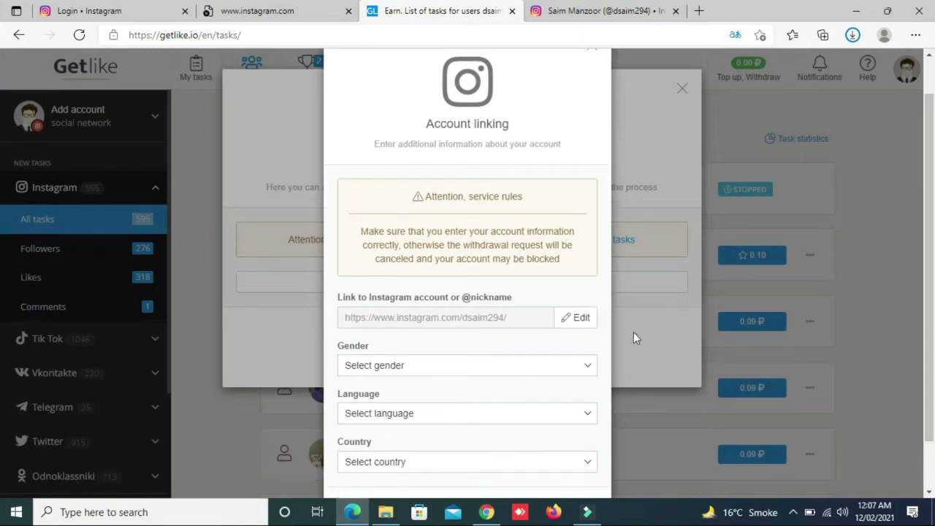
Set the linked account's gender to Male, language to English and country to Pakistan, and save the details
left_click(589, 368)
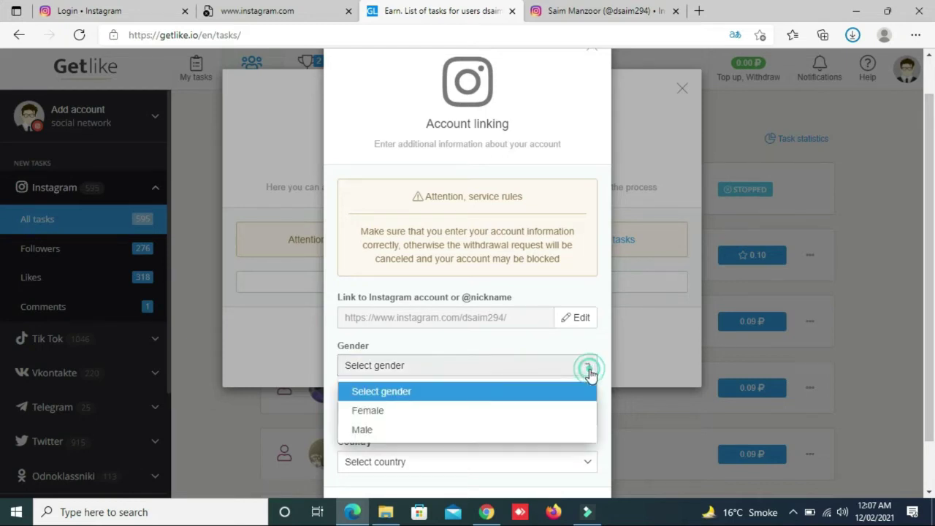
left_click(434, 430)
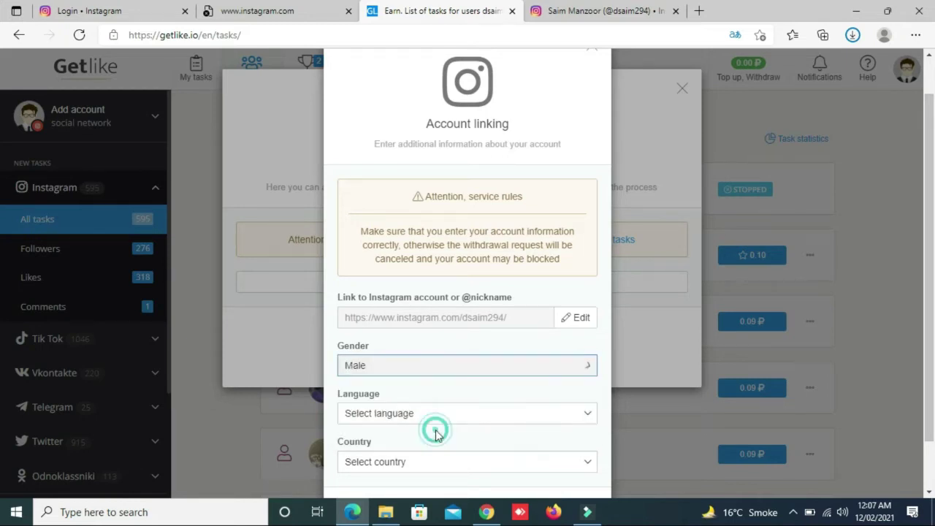
left_click(557, 413)
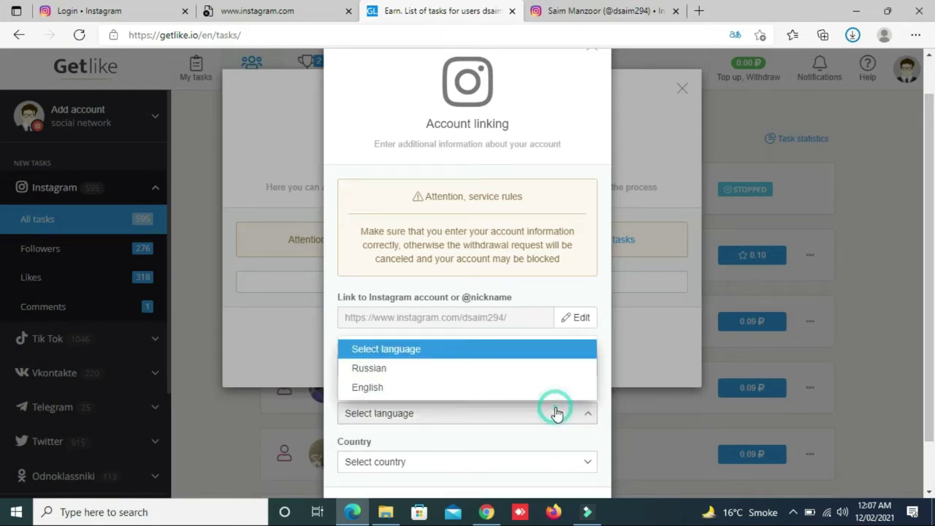
left_click(501, 391)
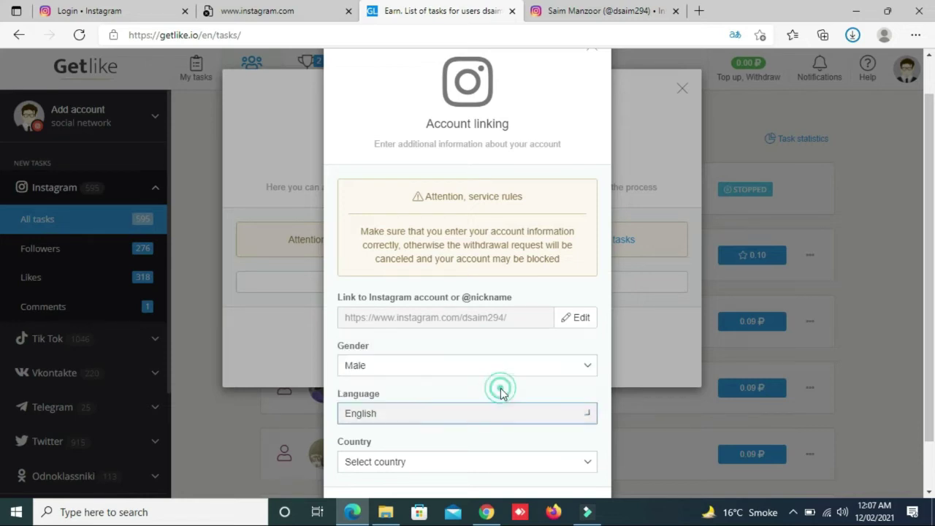
left_click(553, 473)
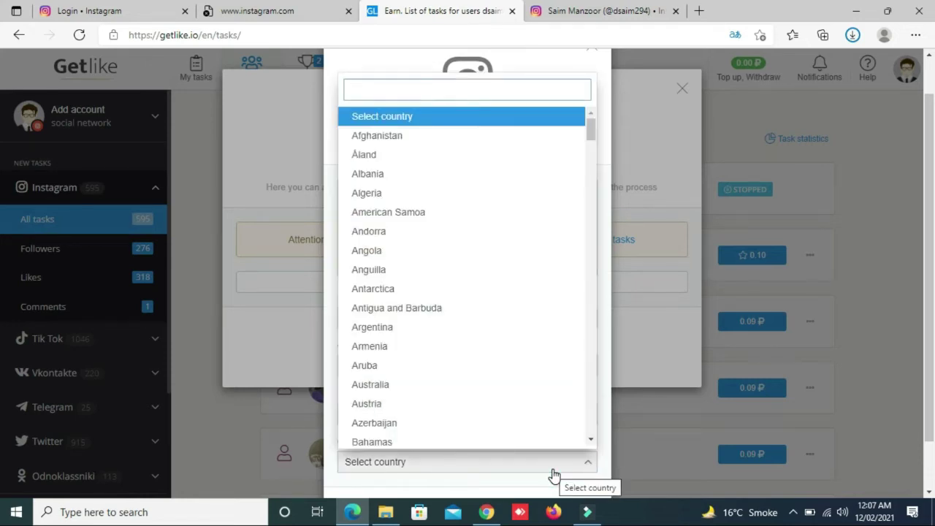
type("p")
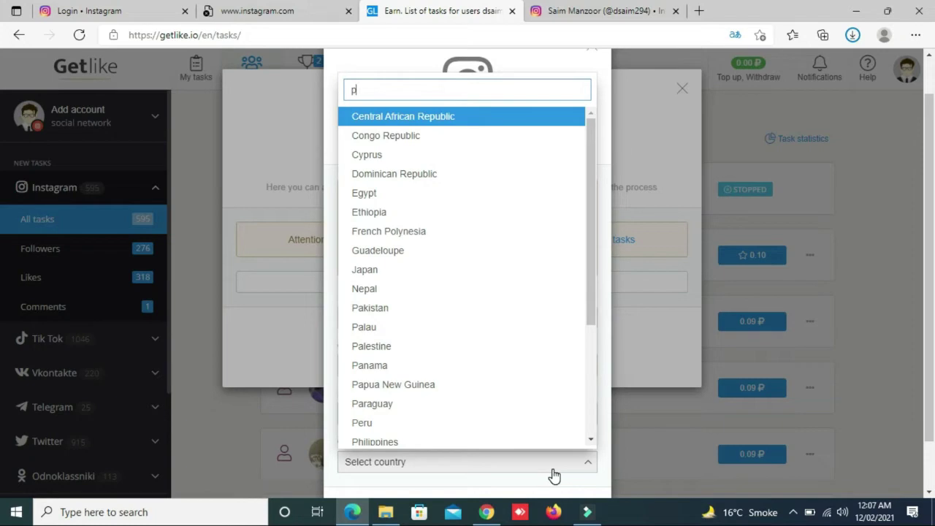
left_click(399, 308)
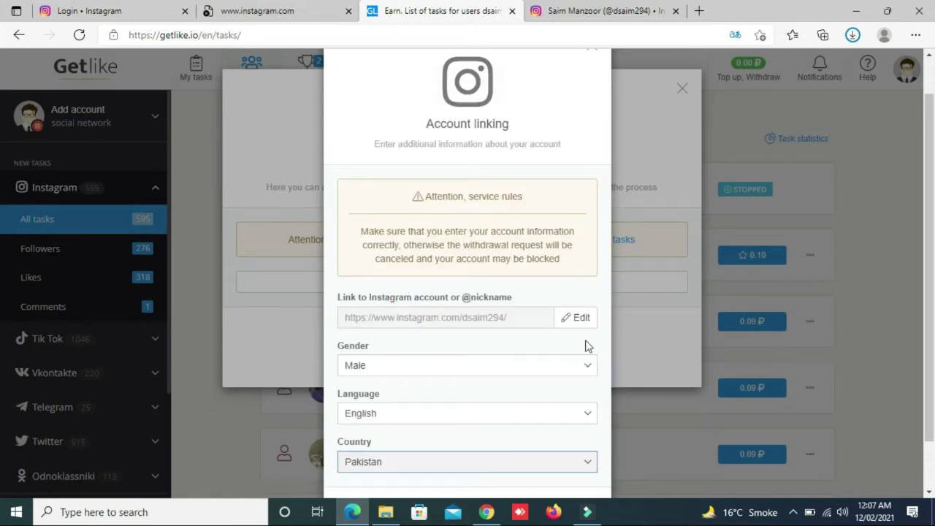
left_click_drag(563, 224, 562, 150)
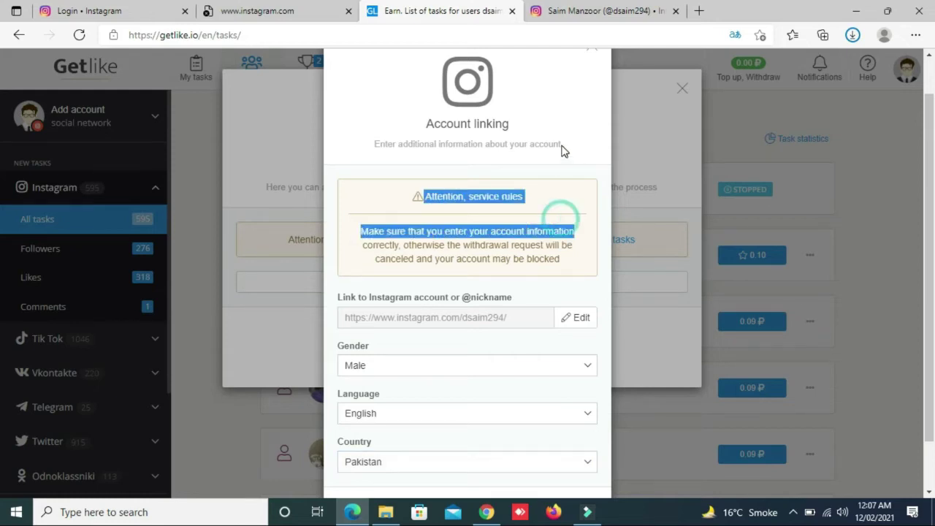
scroll(930, 285, "down", 1)
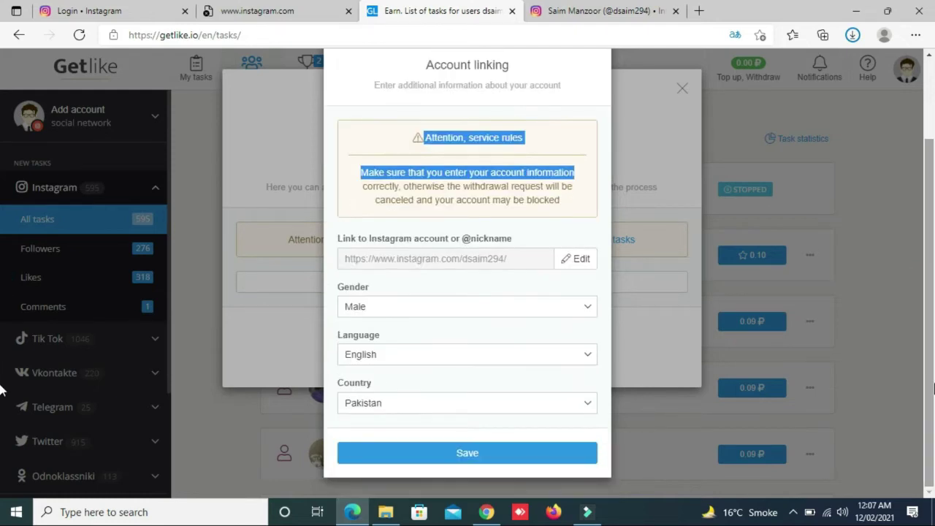
left_click(468, 453)
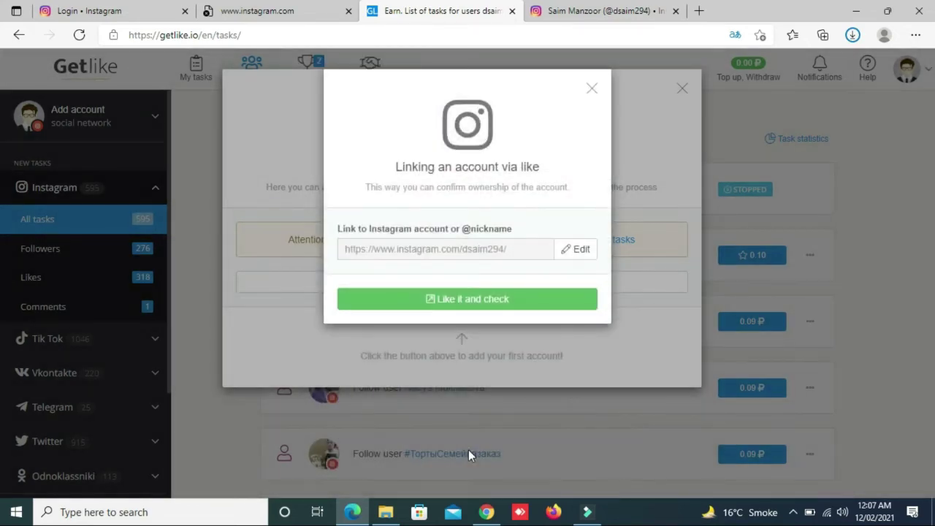
Open the Instagram post assigned for ownership verification, like it, and have Getlike check the like to link the account
left_click(500, 299)
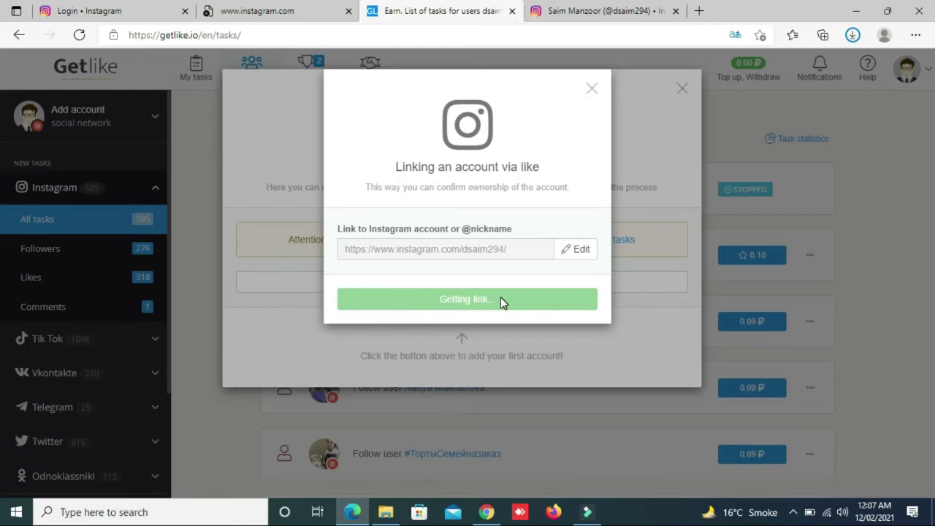
left_click(502, 301)
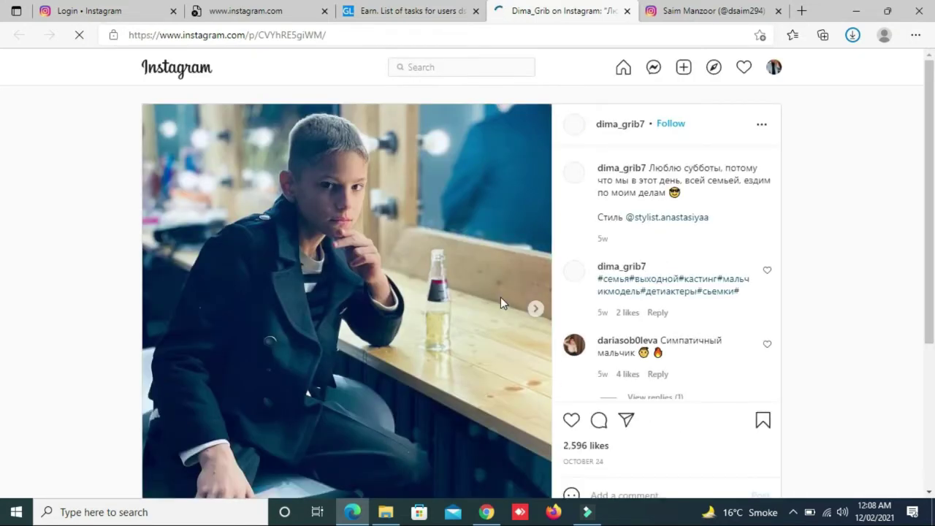
left_click(571, 420)
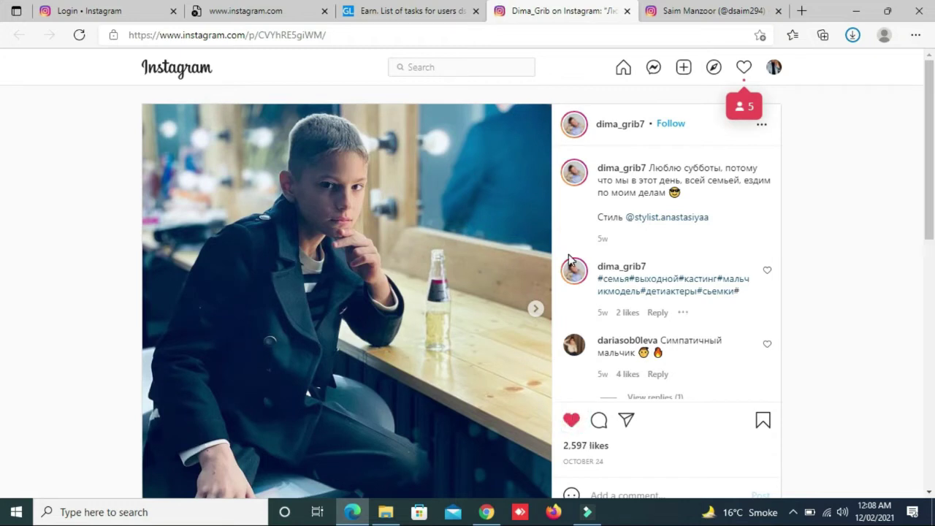
left_click(409, 9)
left_click(475, 298)
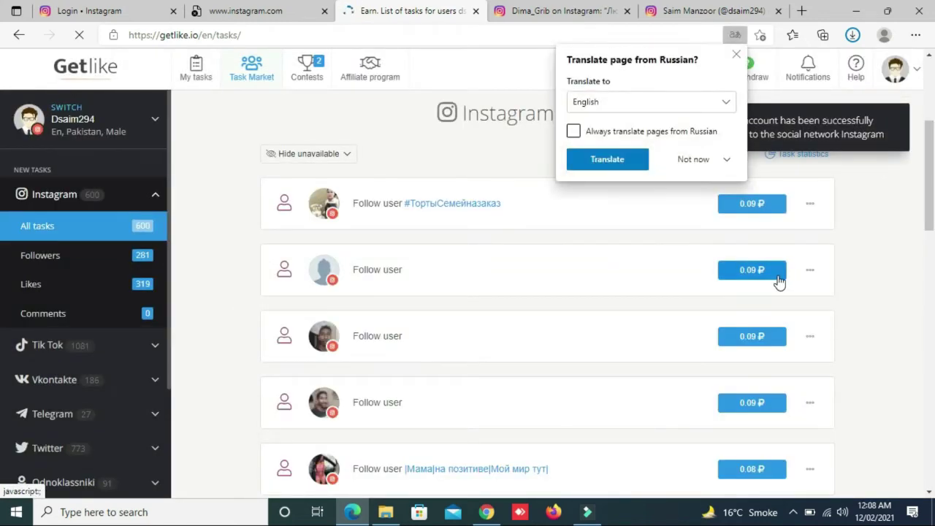
Dismiss the translation offer, complete the Follow user #ТортыСемейназаказ task by following the Instagram profile, and check it in Getlike
scroll(694, 183, "down", 1)
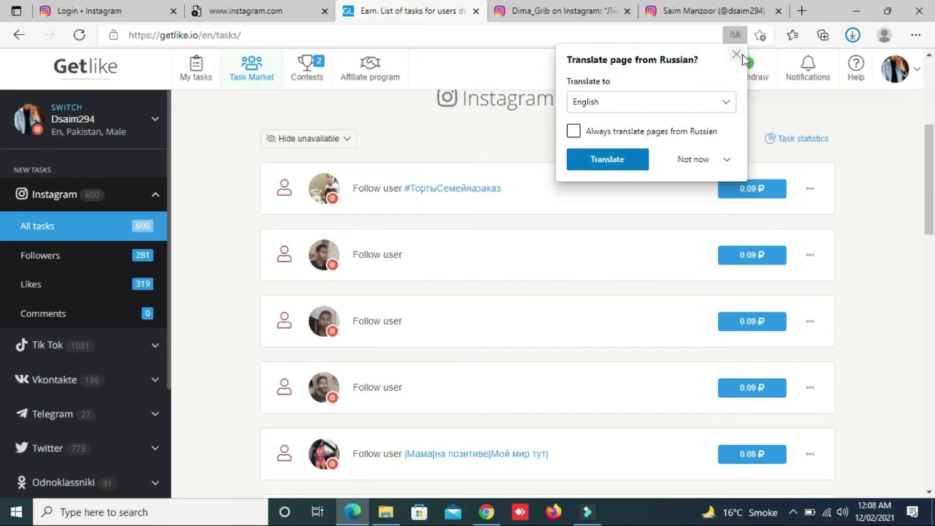
left_click(737, 54)
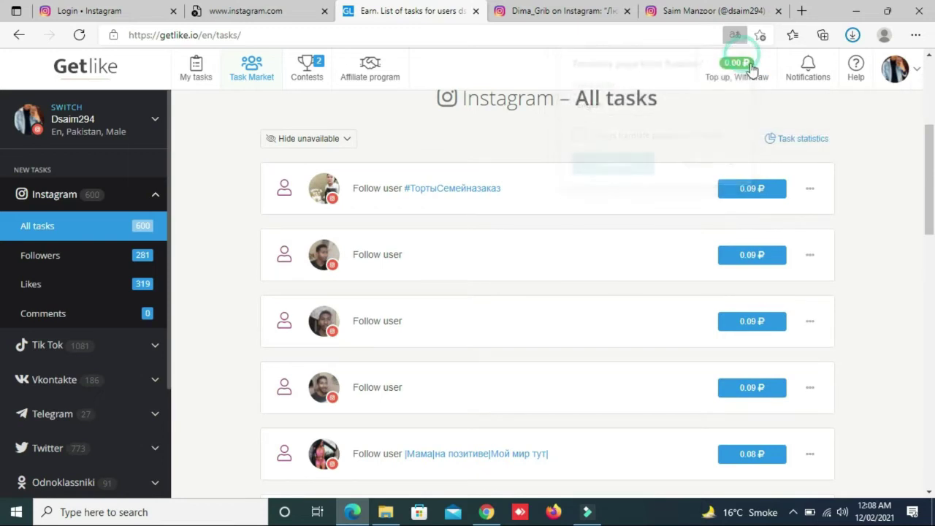
left_click(753, 194)
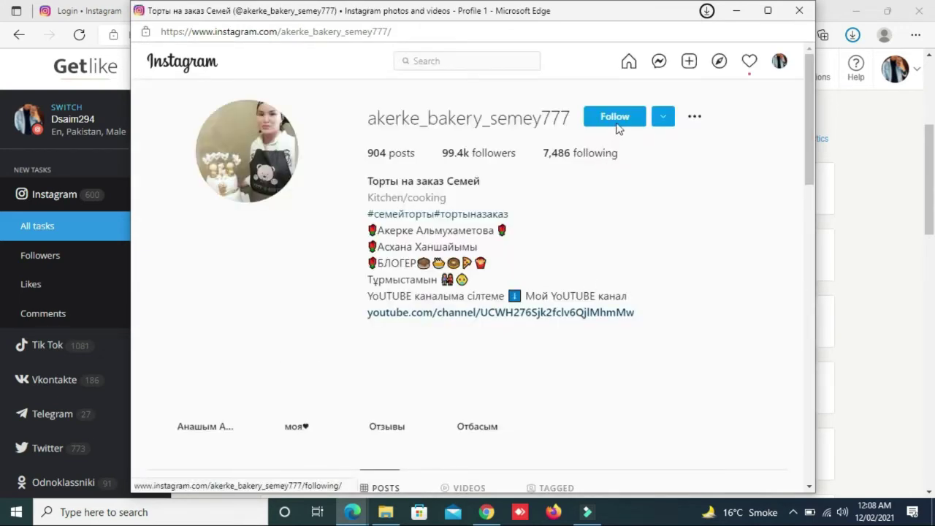
left_click(616, 119)
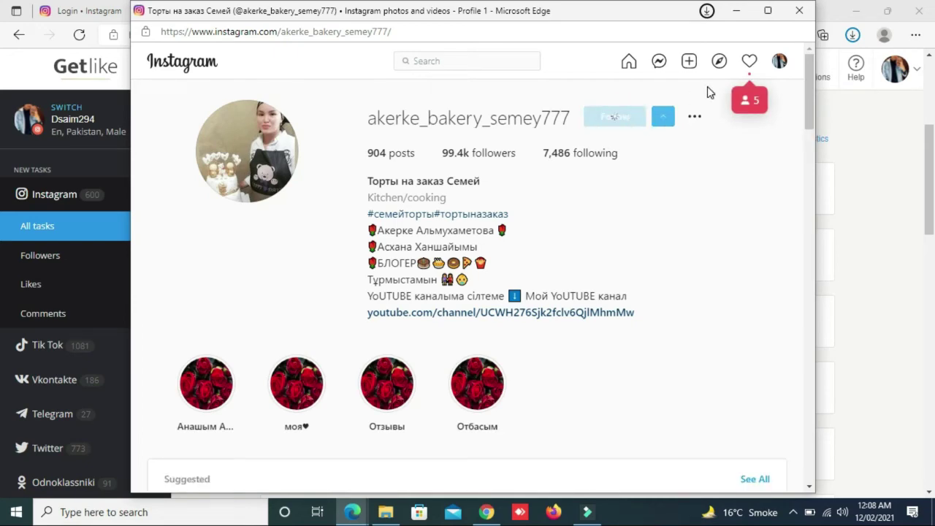
left_click(799, 10)
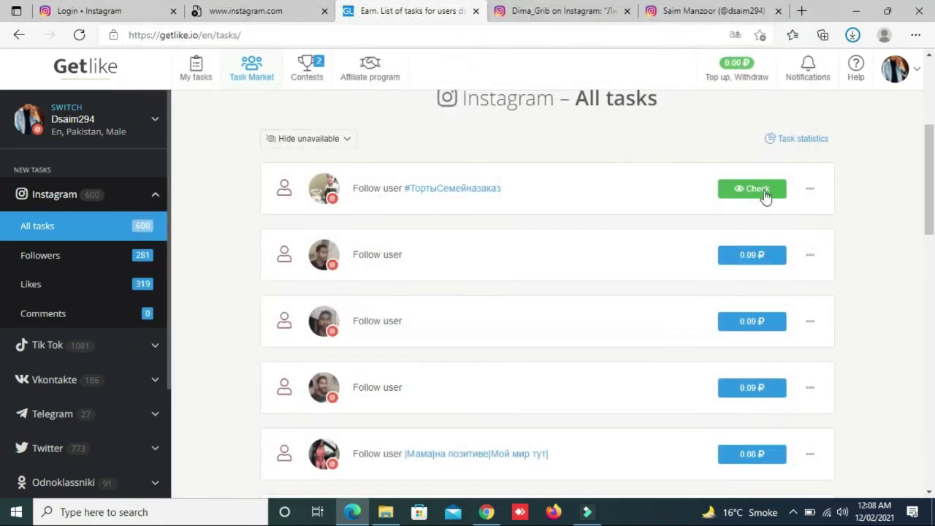
left_click(760, 199)
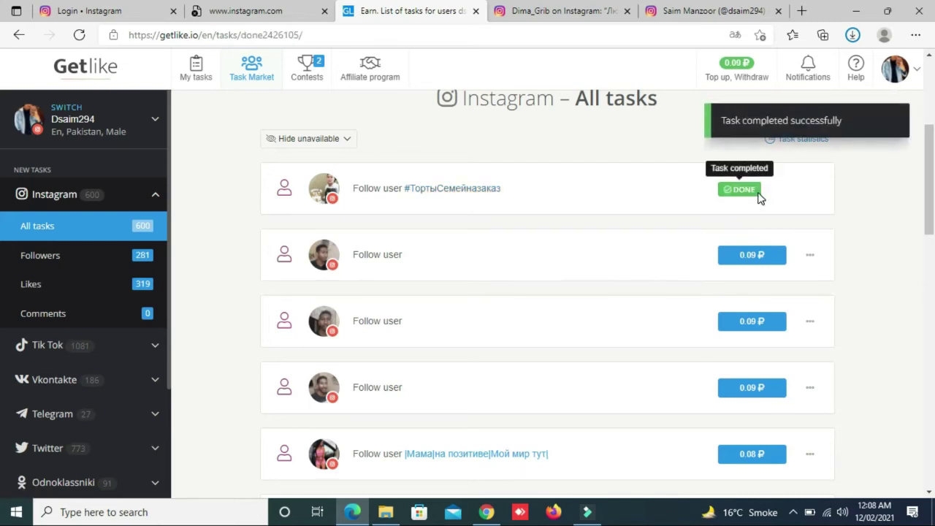
left_click(850, 241)
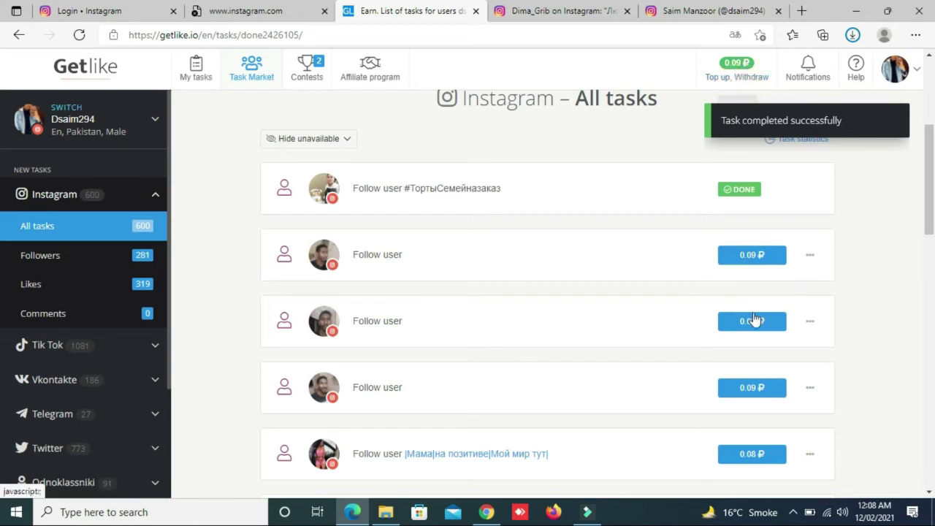
Complete the second Follow user task by following its Instagram profile, closing that window and checking the task in Getlike
left_click(748, 255)
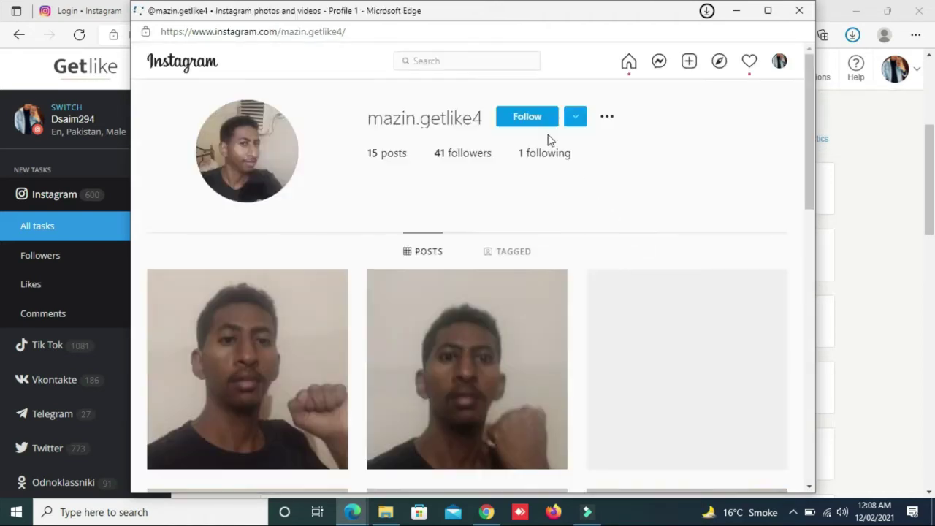
left_click(540, 121)
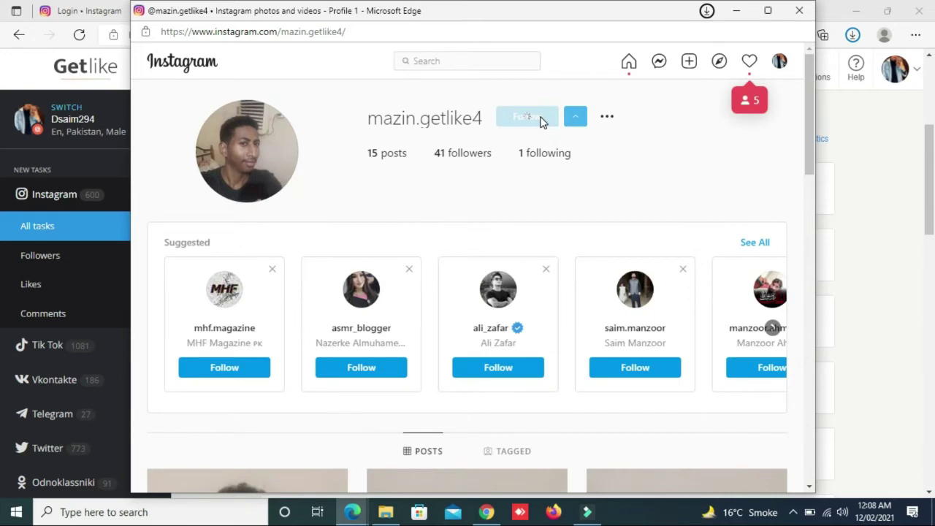
left_click(799, 10)
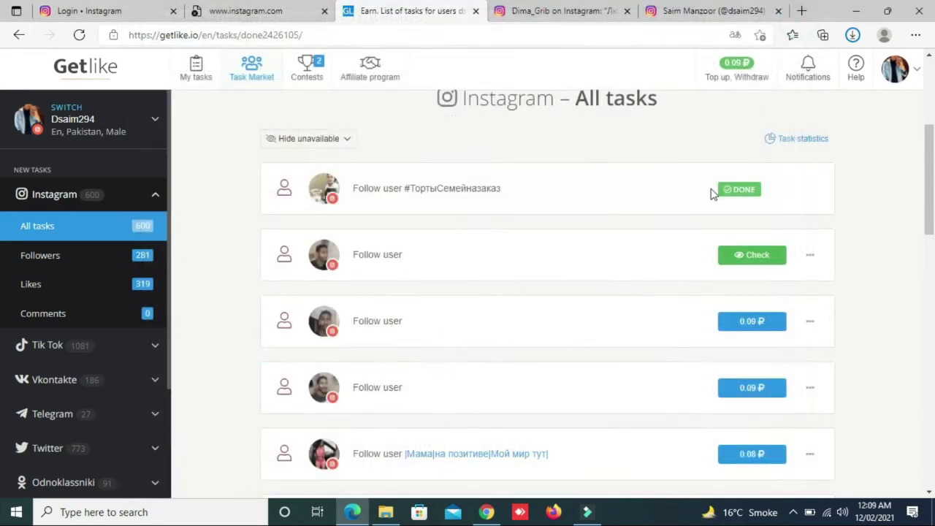
left_click(746, 255)
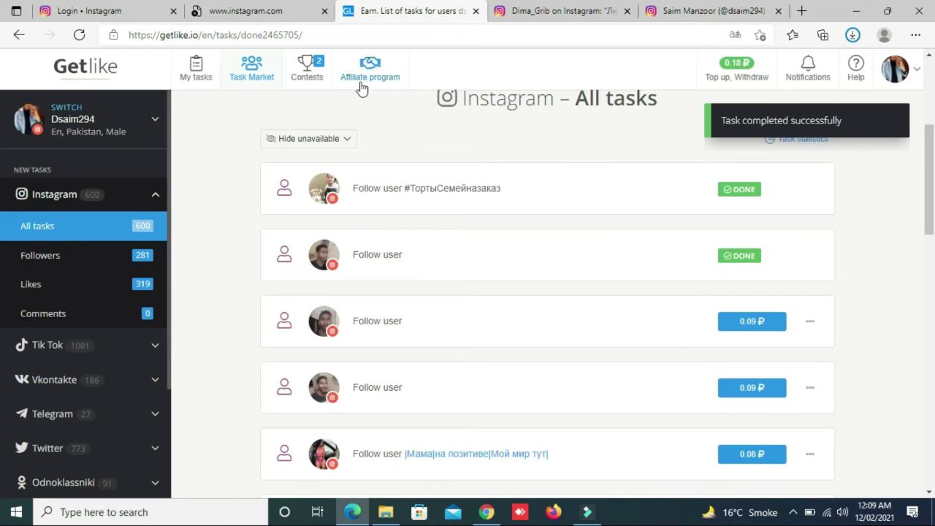
Open the Getlike account balance and bring up the Withdraw funds form at its amount field
left_click(894, 68)
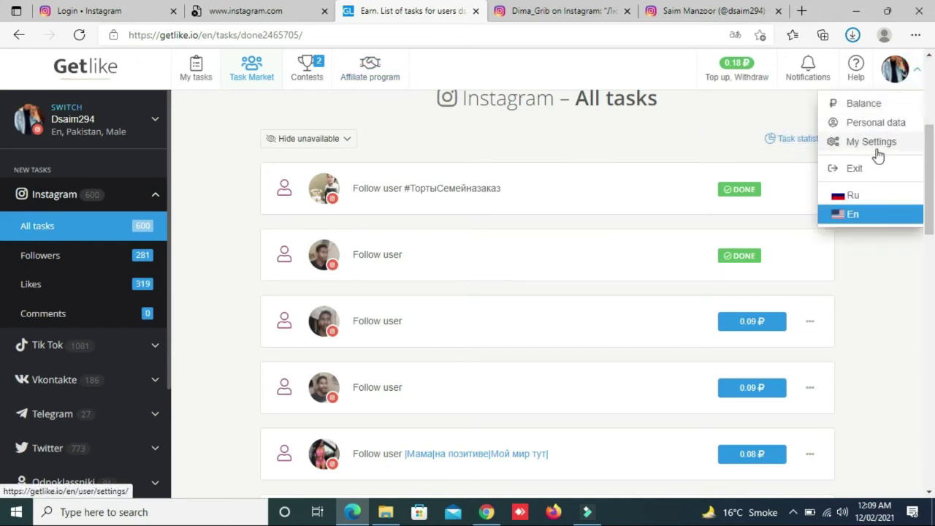
left_click(878, 103)
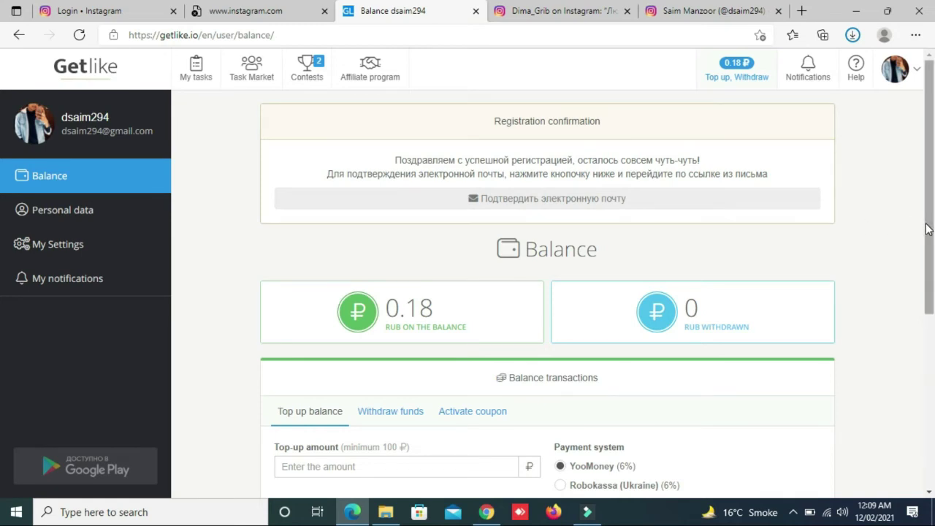
left_click_drag(928, 229, 930, 294)
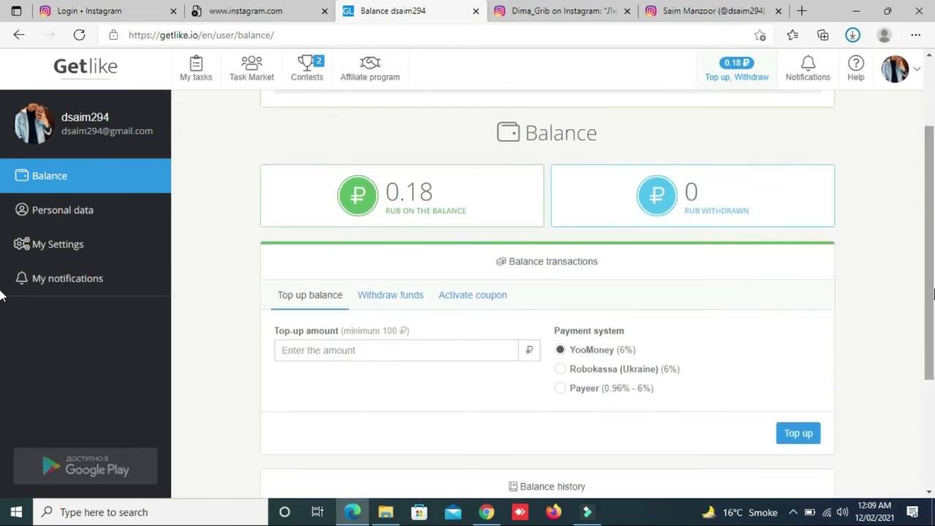
left_click(392, 298)
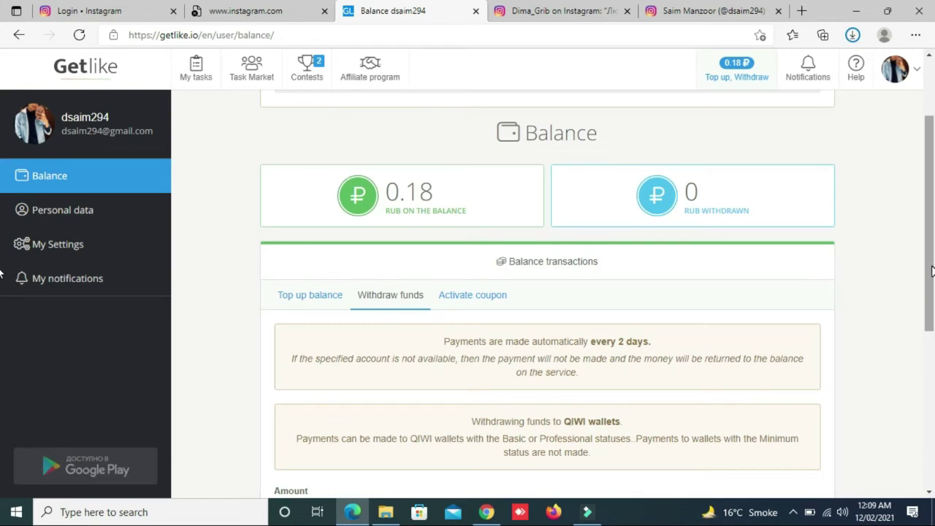
left_click_drag(932, 270, 933, 384)
left_click(394, 275)
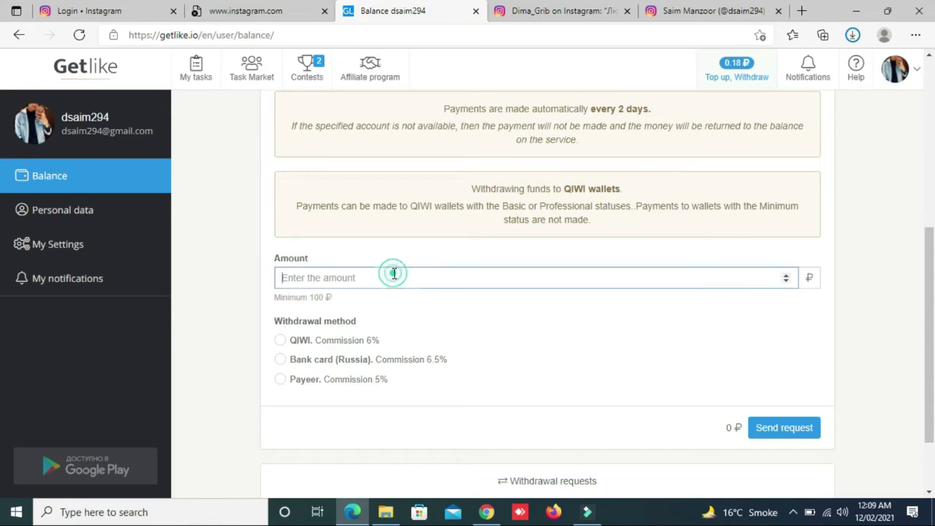
Compare the Bank card (Russia), Payeer and QIWI withdrawal methods, finish on Bank card (Russia), and view the request section
left_click(281, 360)
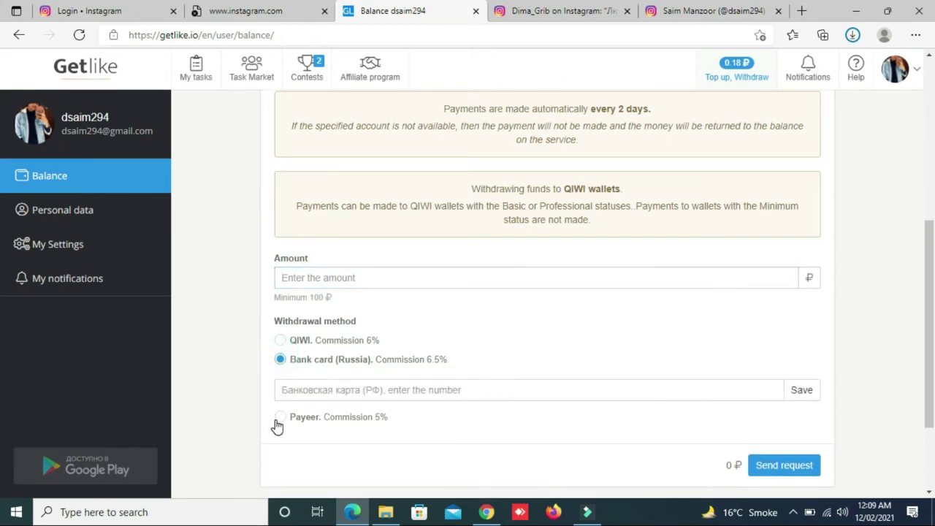
left_click(283, 416)
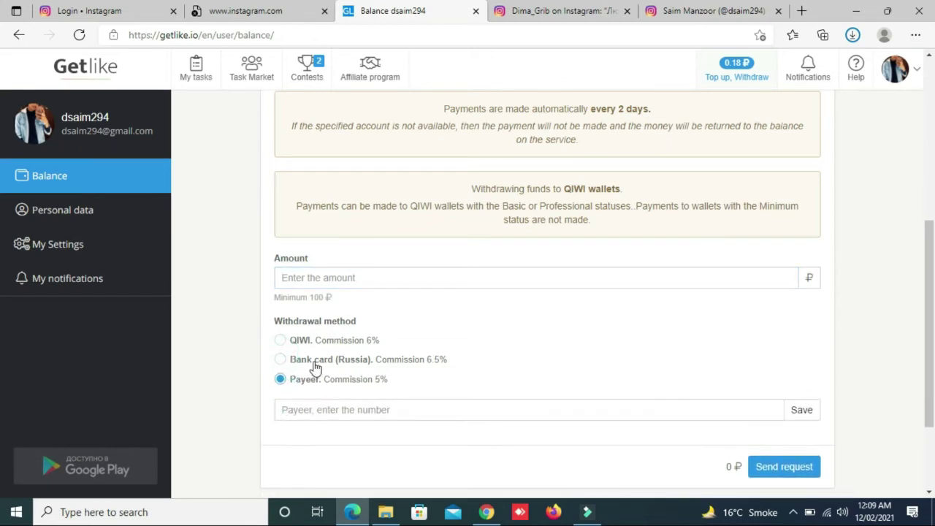
left_click(282, 341)
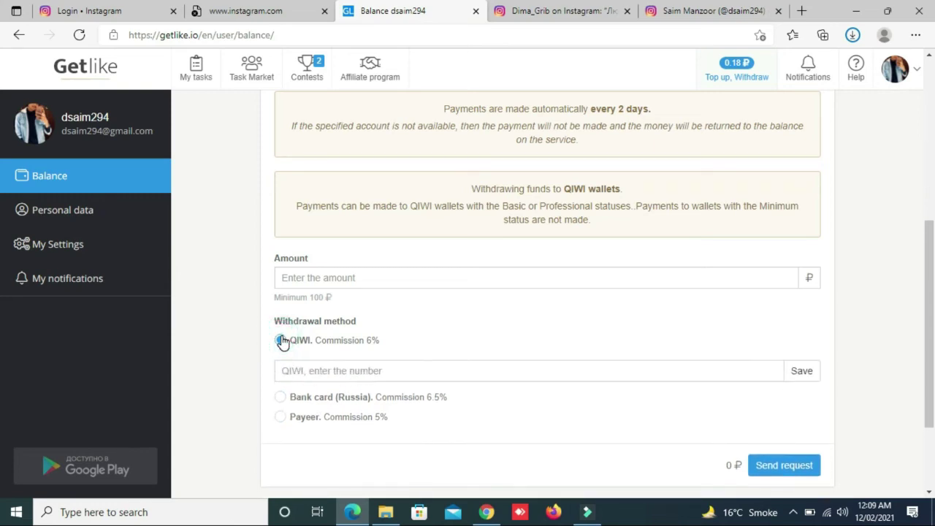
left_click(279, 398)
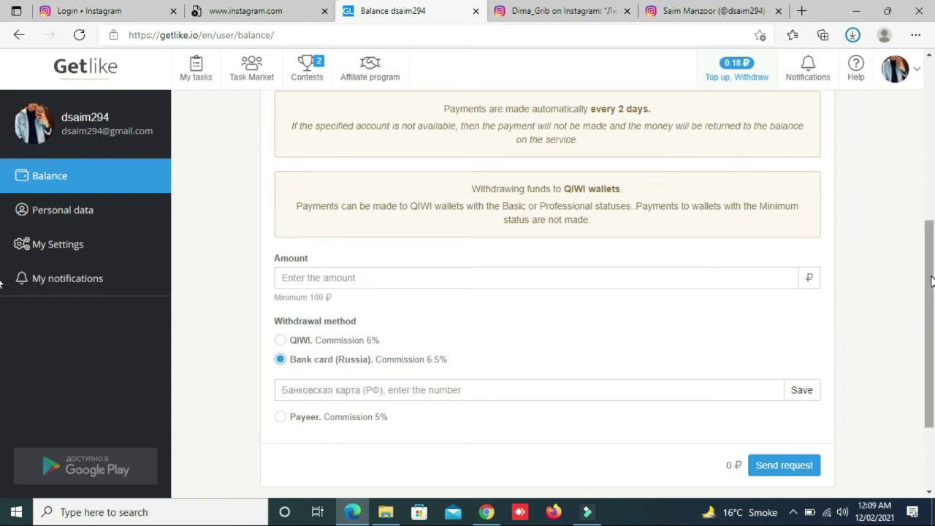
left_click_drag(931, 282, 930, 333)
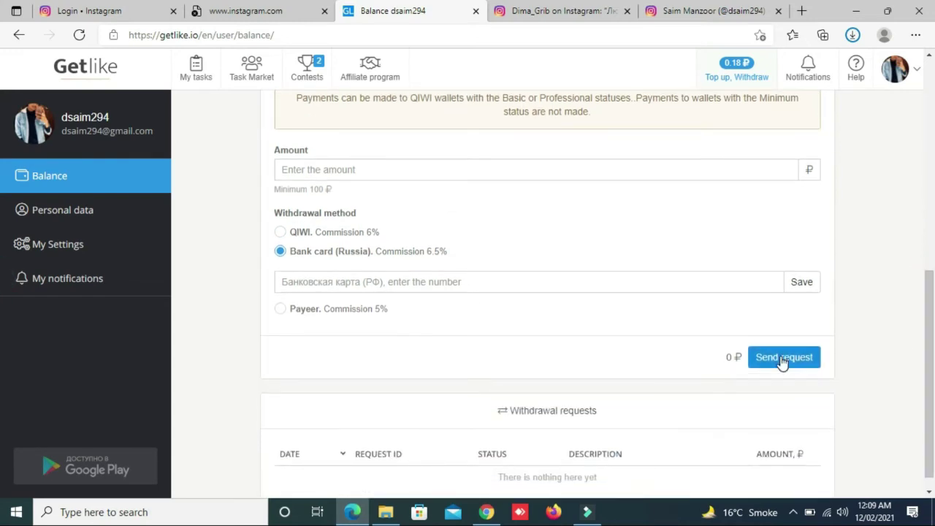
Review the Withdrawal requests section, return to the balance overview and bring up the account options
left_click_drag(931, 362, 930, 371)
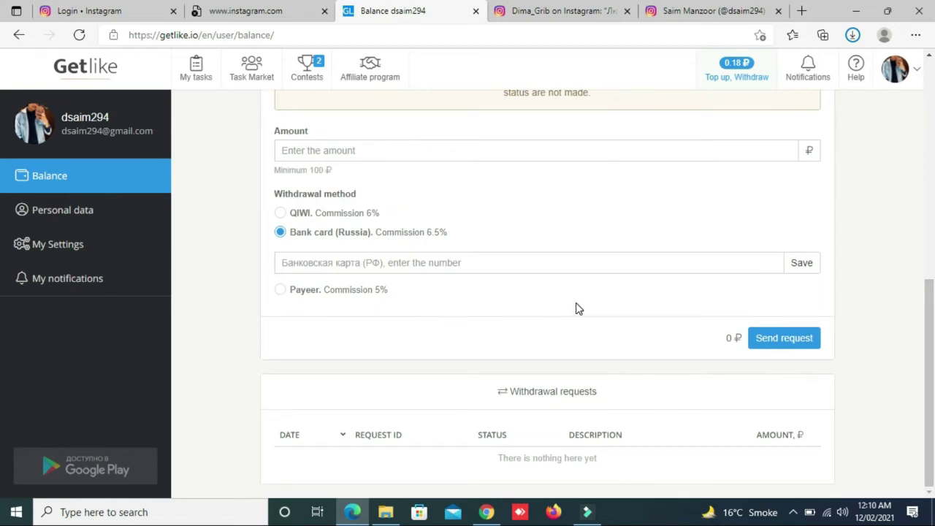
left_click_drag(925, 315, 916, 110)
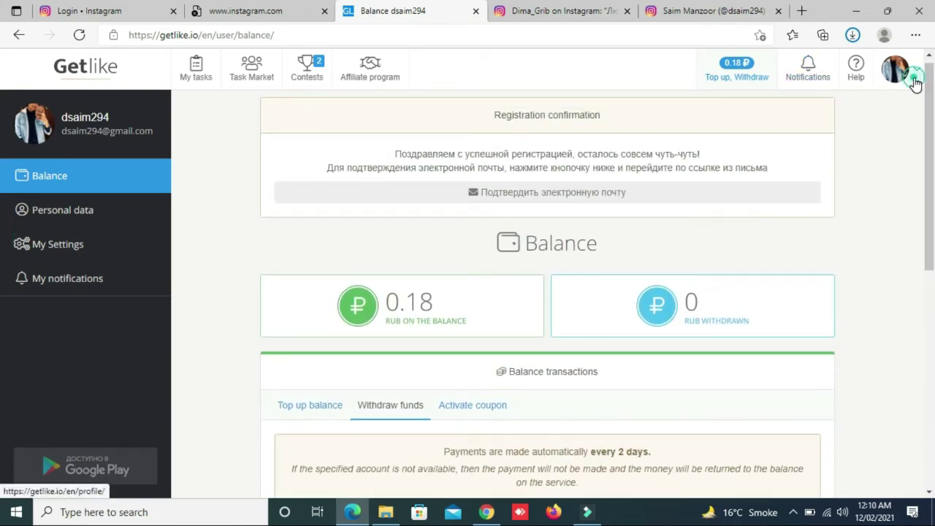
mouse_move(915, 84)
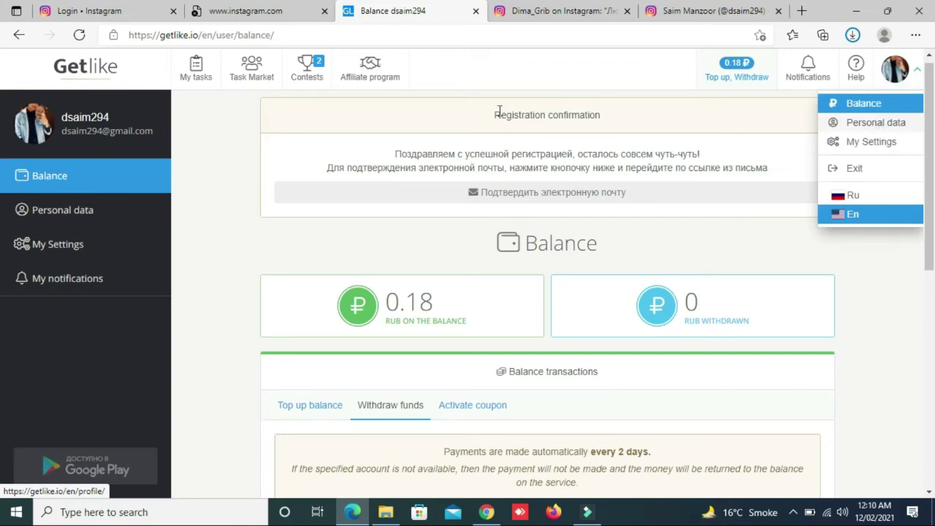
Look over the New task form in My tasks and the Instagram task list in the Task Market
left_click(204, 72)
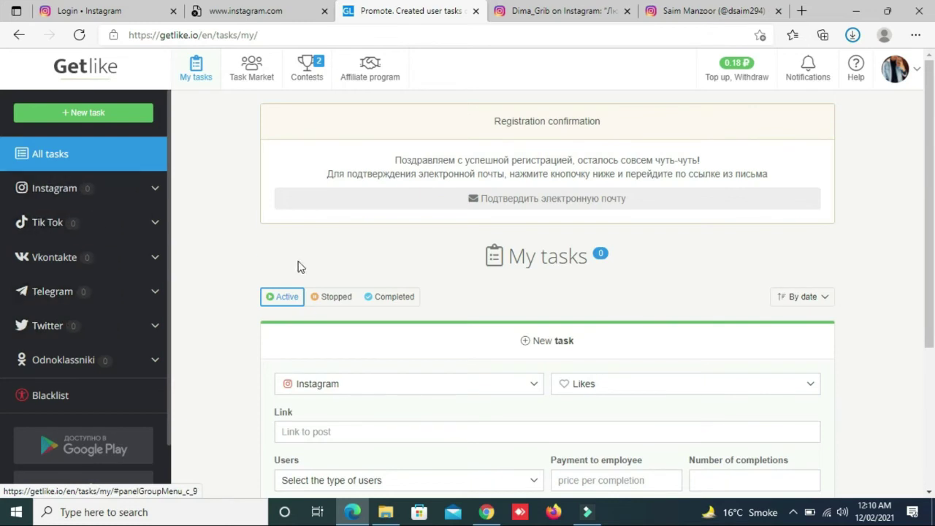
left_click_drag(933, 211, 932, 241)
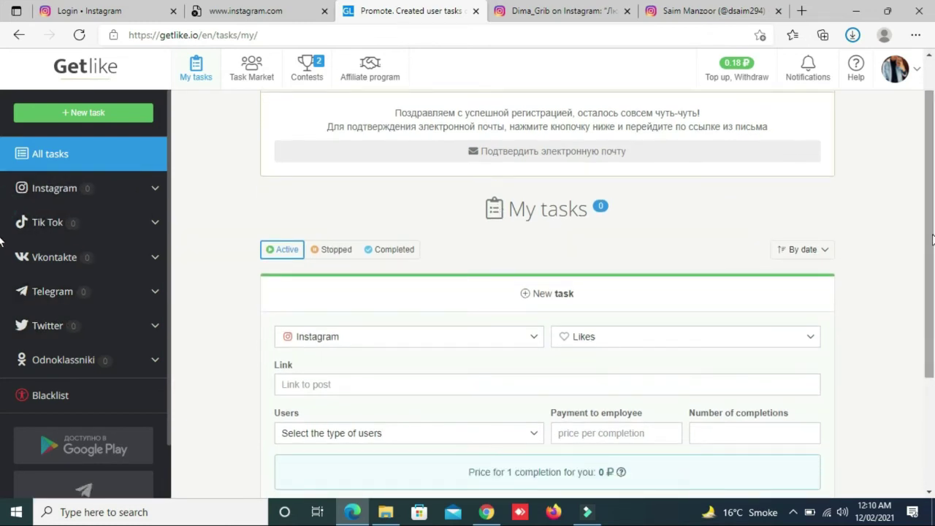
left_click_drag(932, 228, 932, 265)
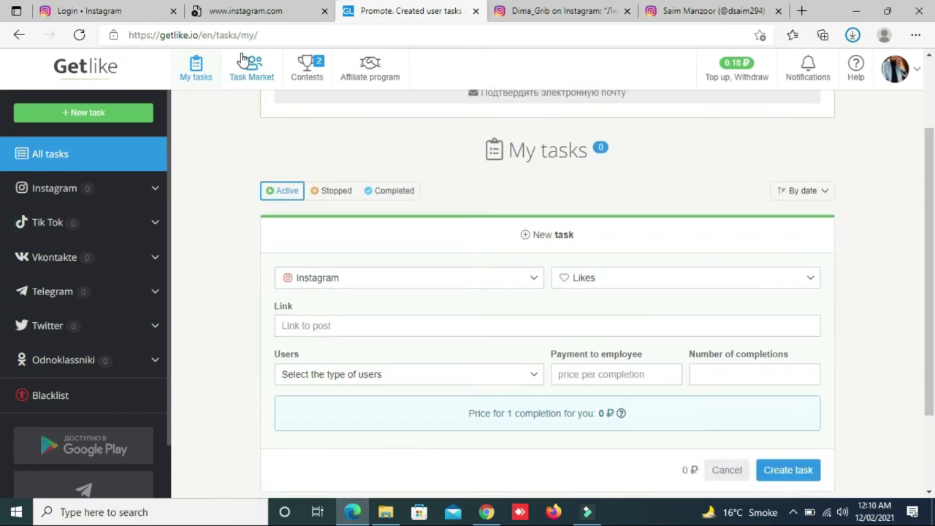
left_click(248, 71)
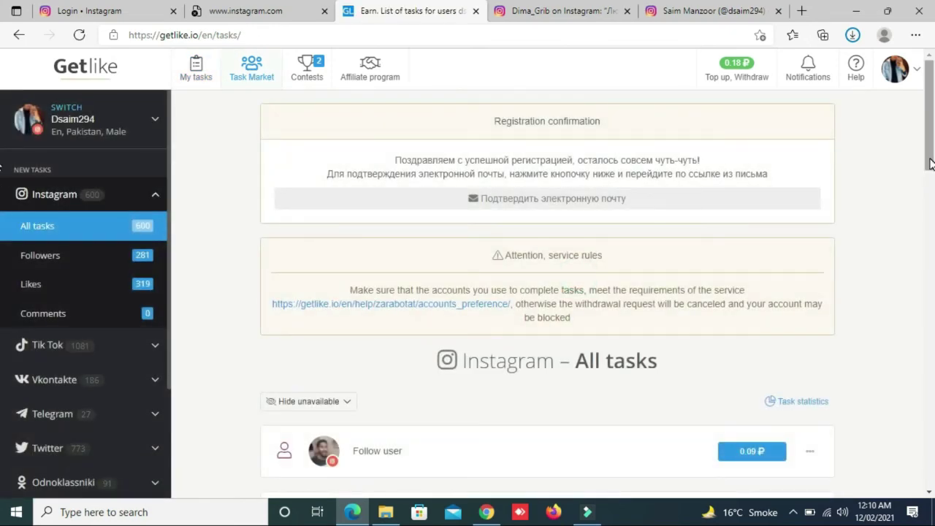
scroll(2, 219, "down", 4)
scroll(550, 139, "up", 4)
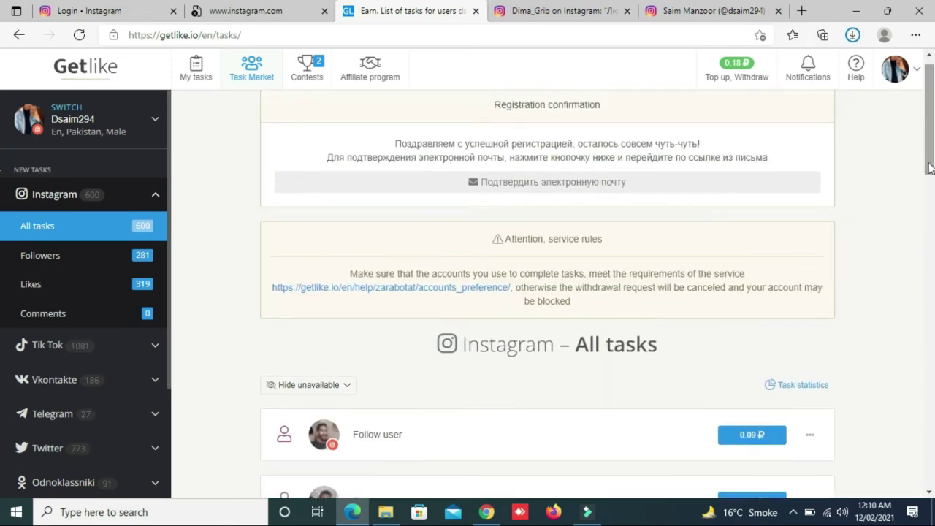
Return to the New task form in My tasks and keep Instagram as the network and Likes as the task type
left_click(183, 67)
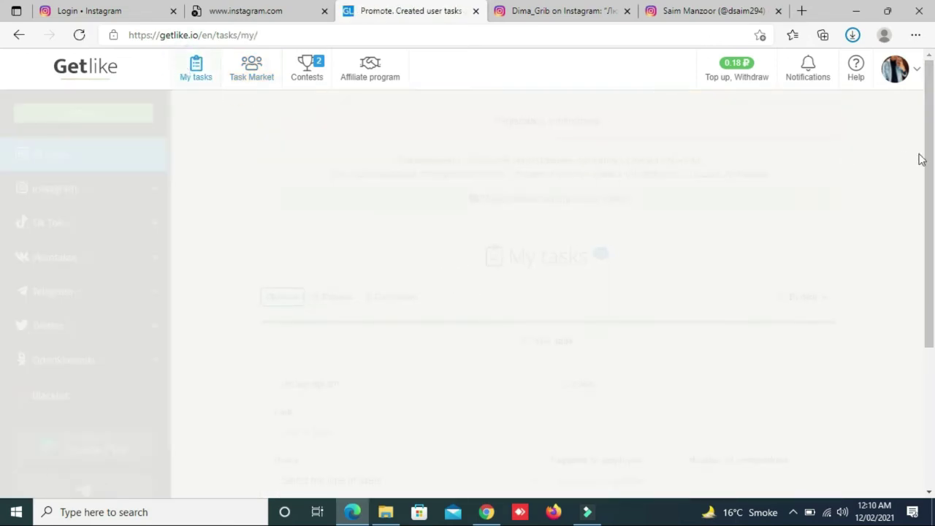
scroll(929, 178, "down", 2)
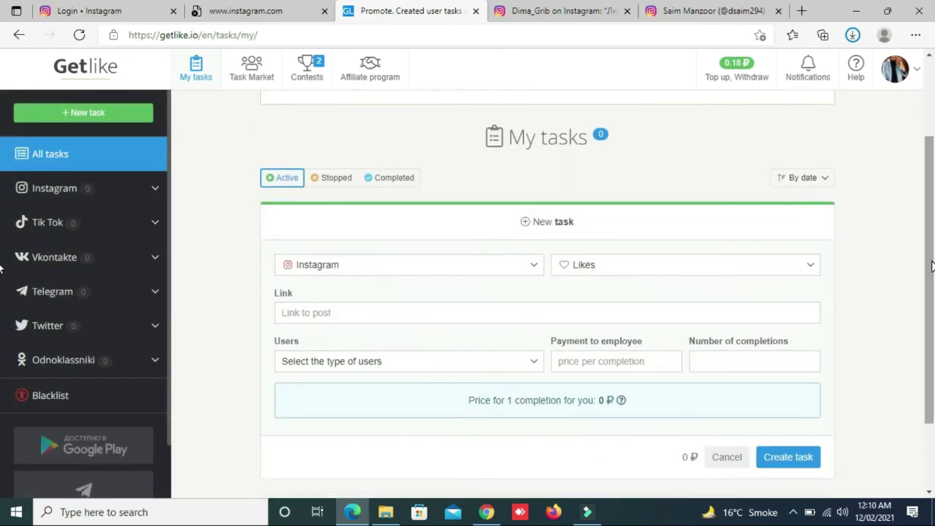
left_click(506, 268)
left_click(505, 266)
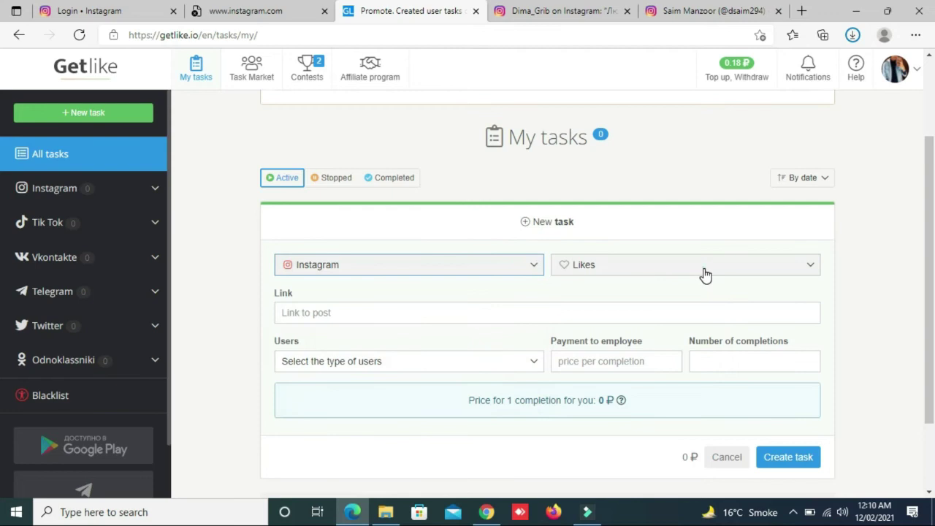
left_click(703, 272)
left_click(702, 270)
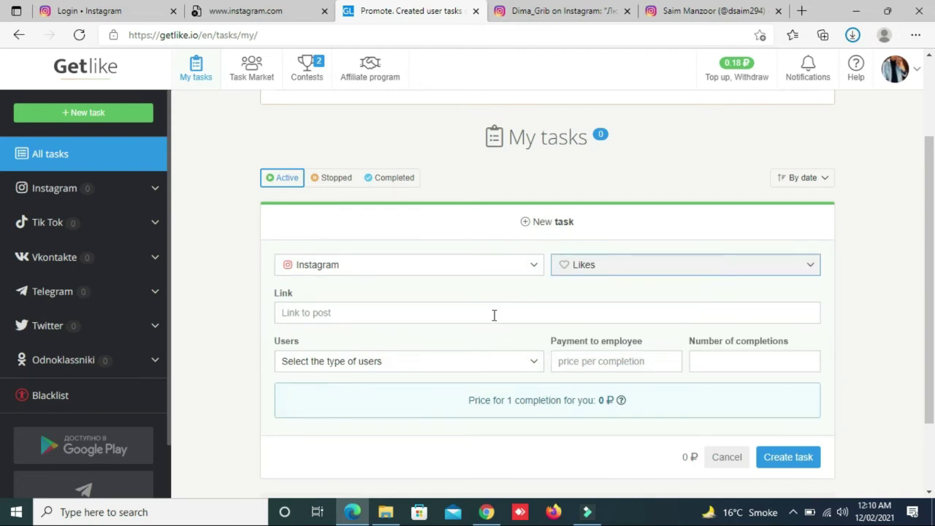
Open the first post on the account's own Instagram profile and copy its web address
left_click(699, 11)
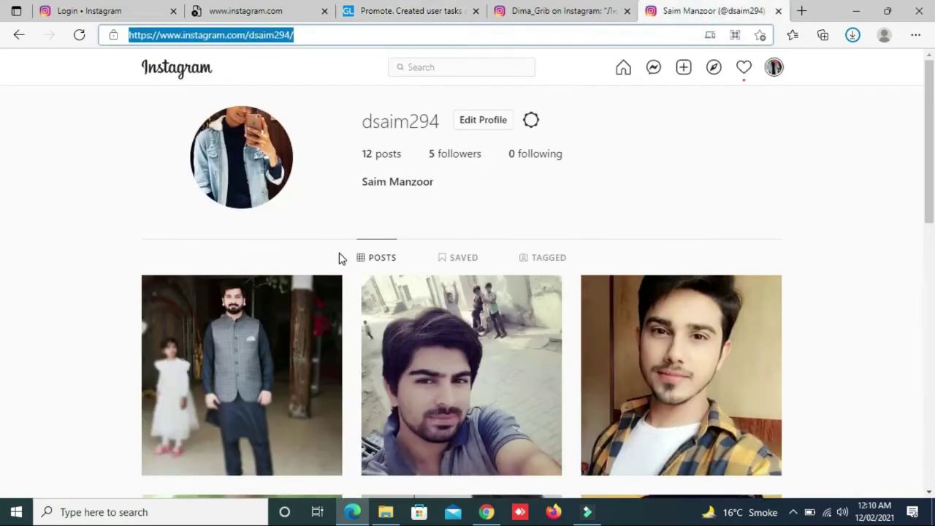
left_click(282, 309)
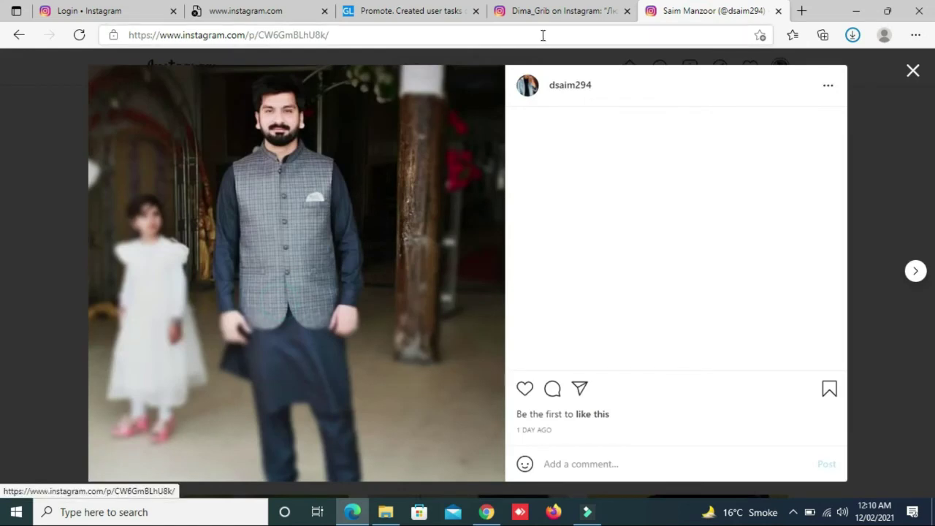
left_click(535, 32)
key("ctrl+c")
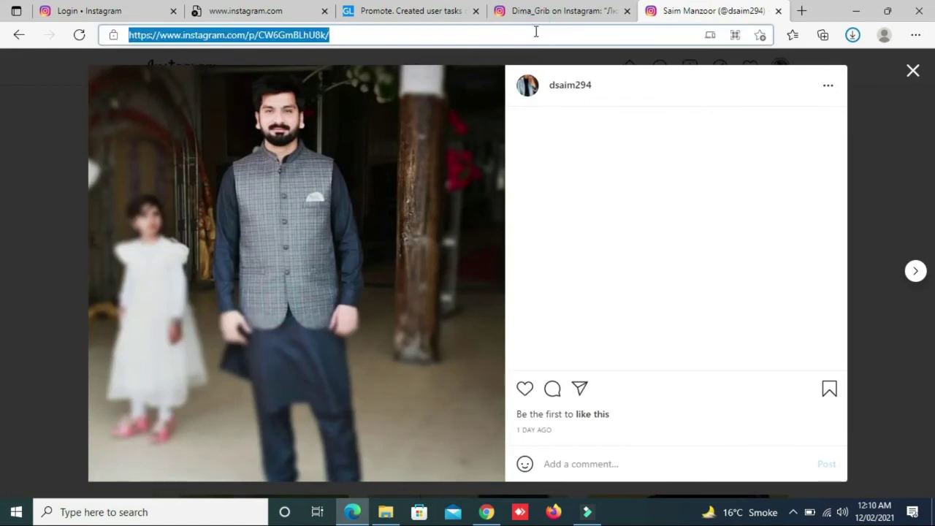
Return to Getlike and paste the copied Instagram post address as the link of the new task
left_click(533, 13)
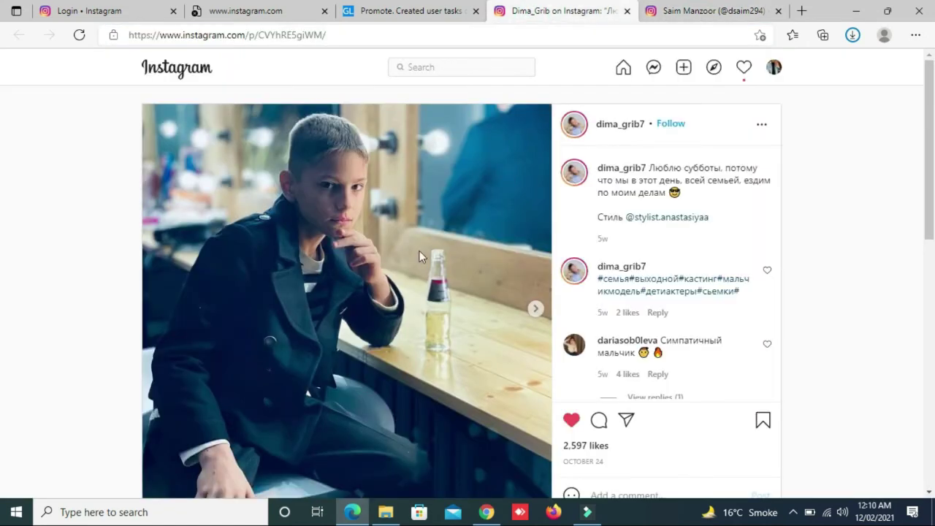
left_click(448, 11)
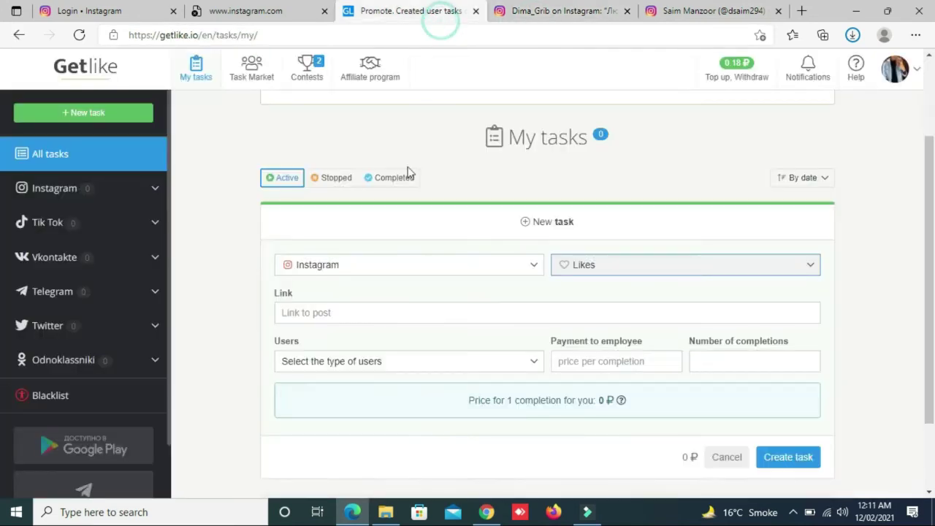
left_click(312, 315)
key("ctrl+v")
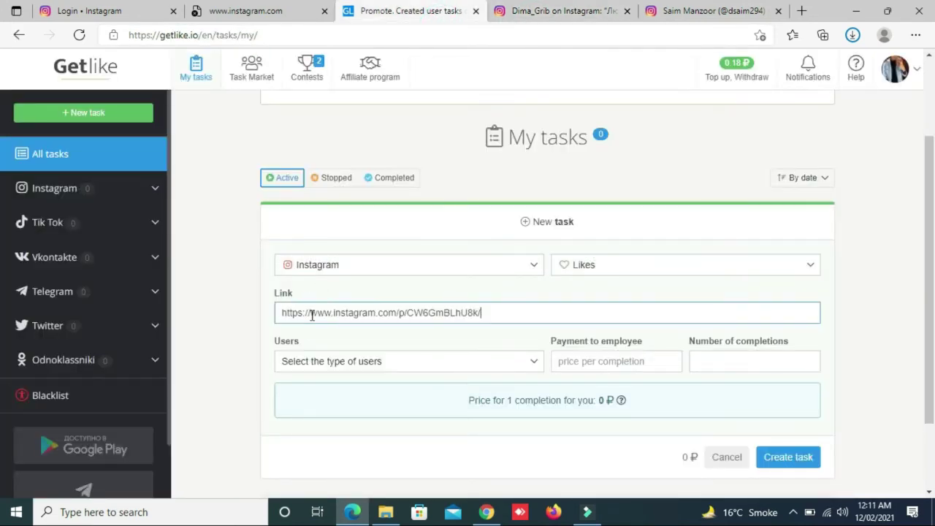
Try to find a user type for the task with the country set to Pakistan, and close the selection without choosing one
left_click(620, 361)
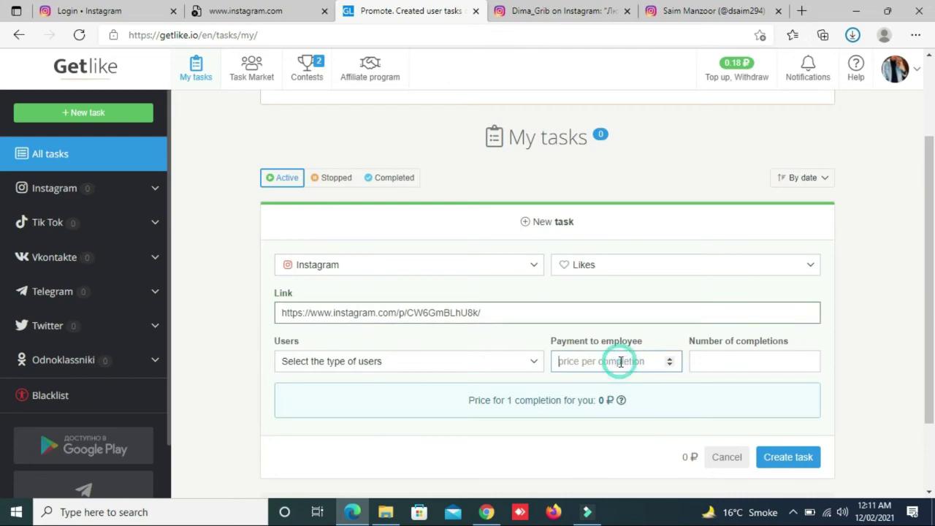
left_click(540, 369)
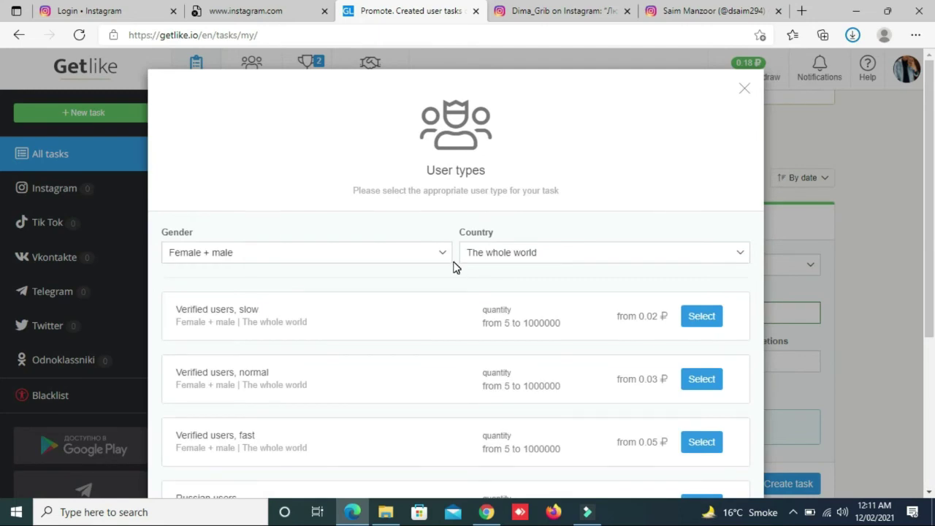
left_click(443, 255)
left_click(446, 256)
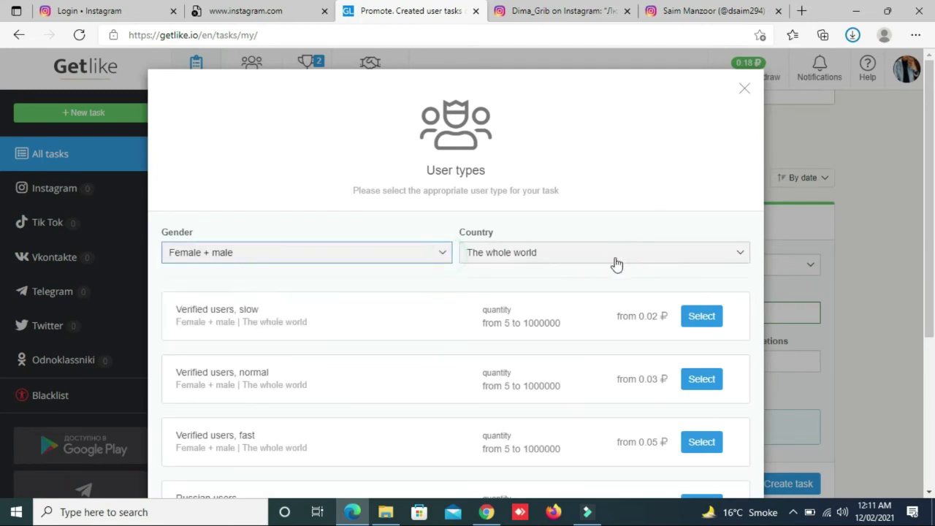
left_click(729, 261)
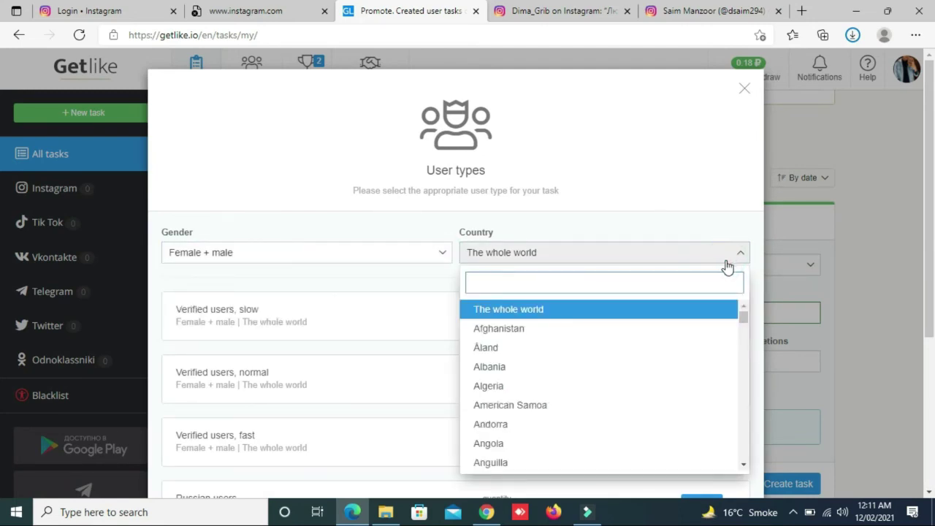
type("p")
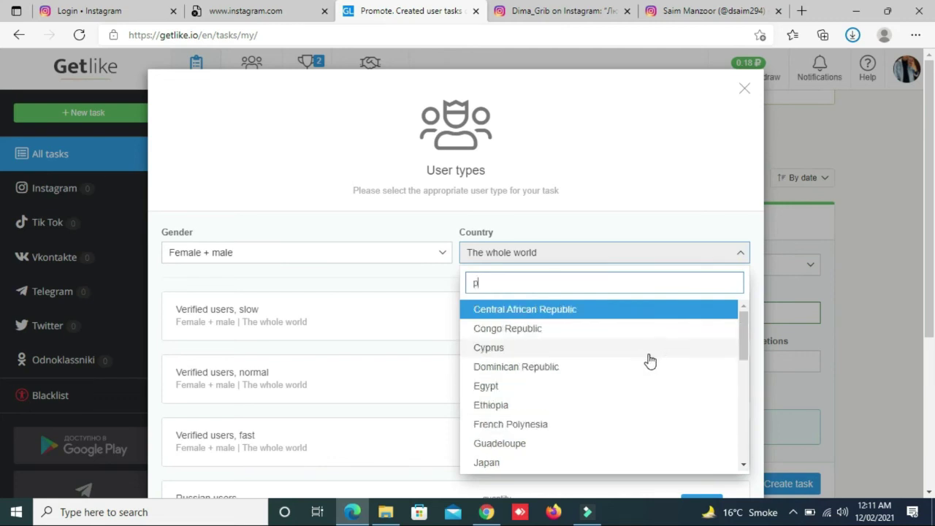
type("ak")
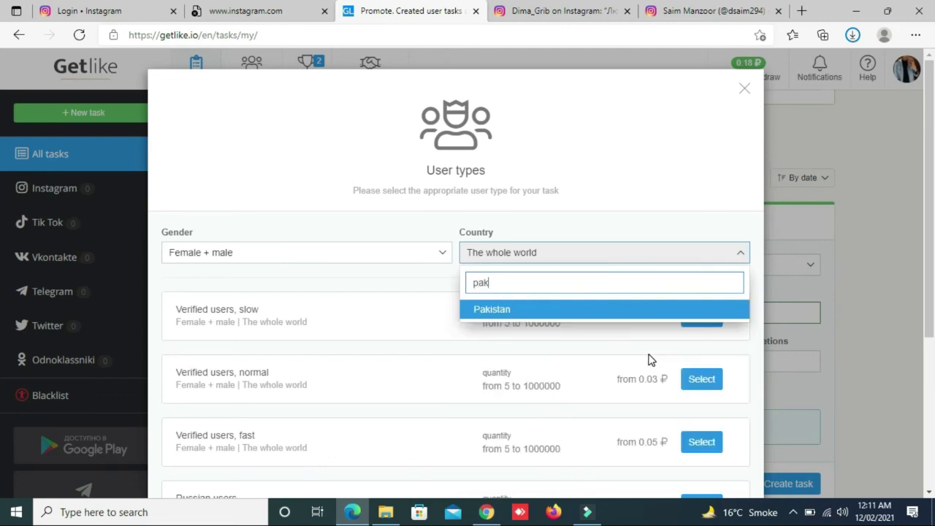
type("i")
left_click(587, 313)
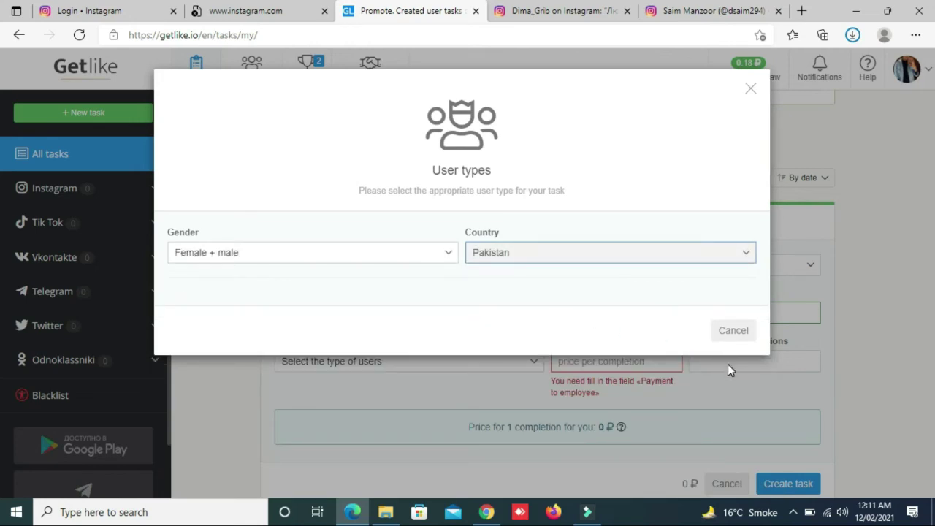
left_click(727, 364)
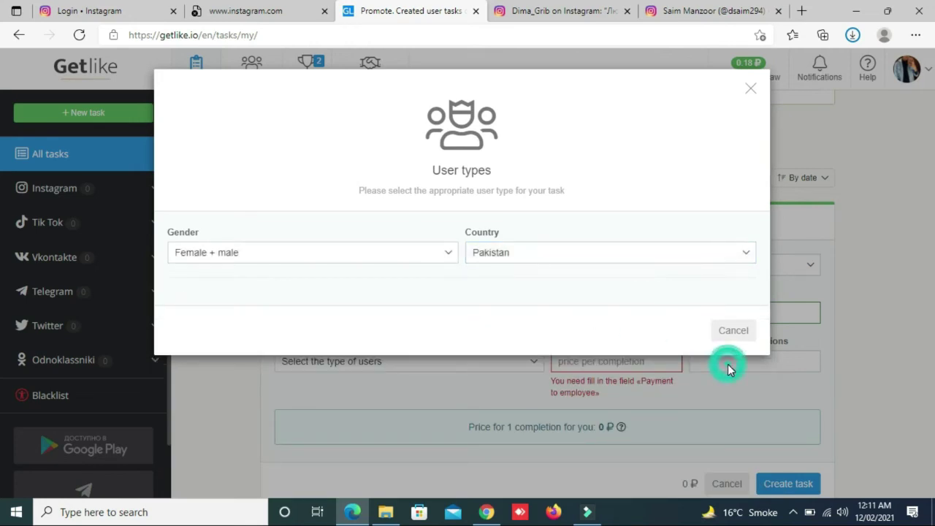
left_click(749, 90)
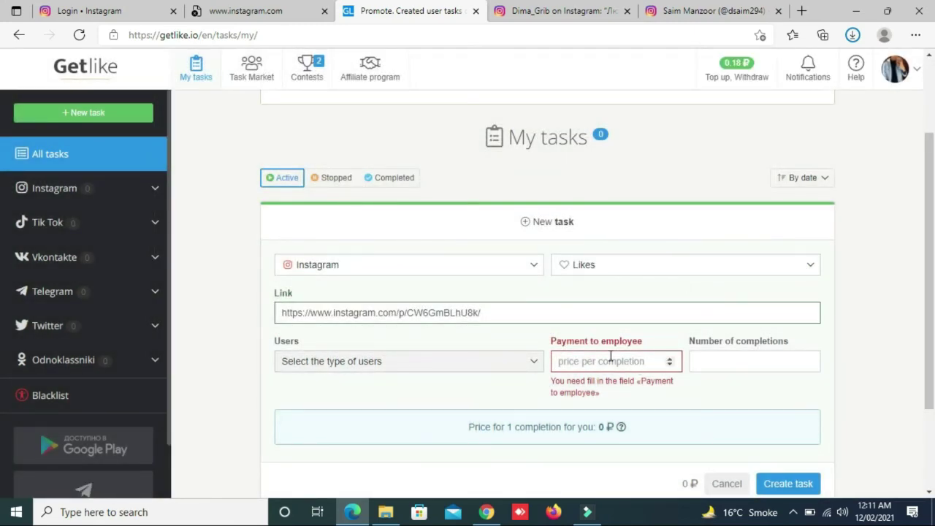
Set the new task's payment to employee to 0.05 and its number of completions to 100
left_click(669, 359)
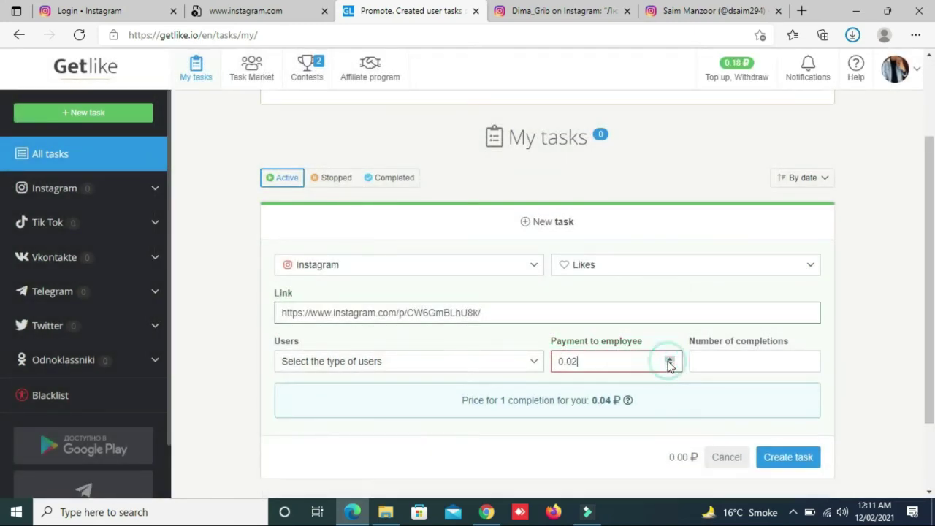
left_click(669, 359)
left_click(669, 359)
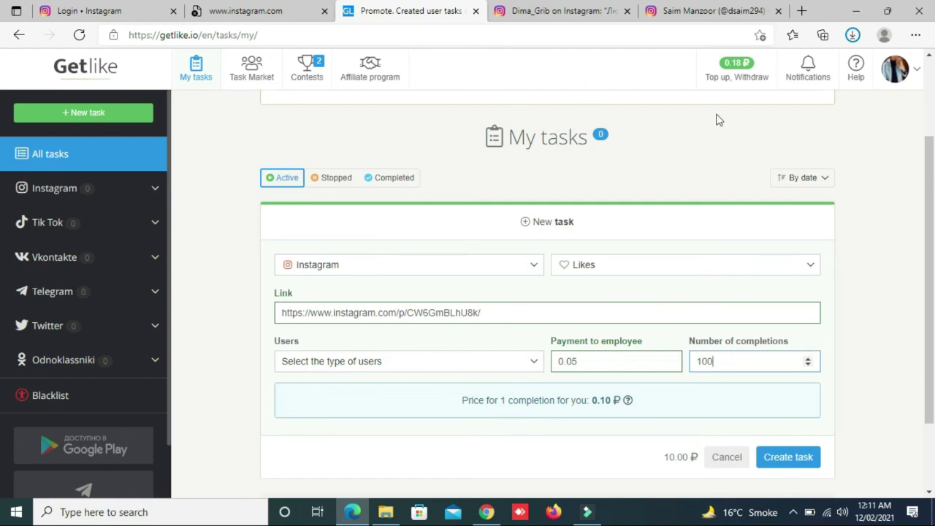
Close the other user's Instagram post page and return to the number of completions in Getlike's New task form
left_click(570, 11)
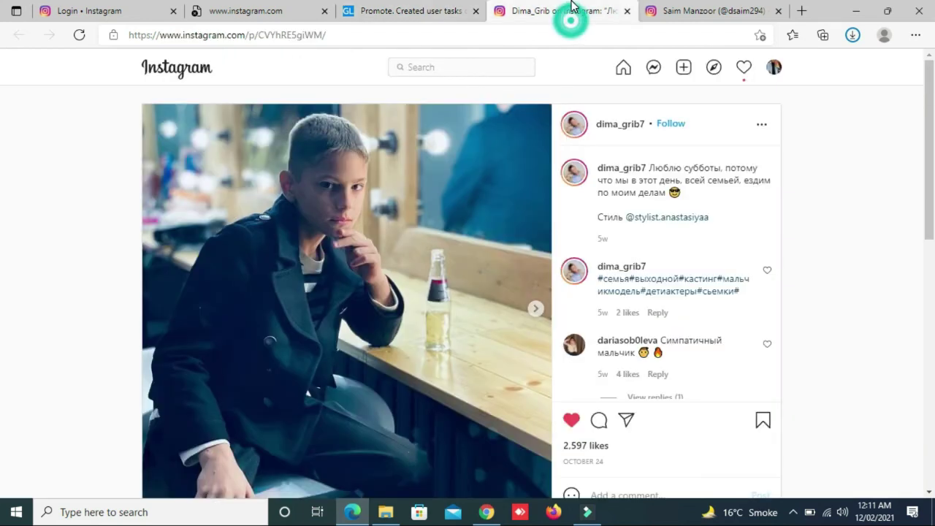
left_click(712, 10)
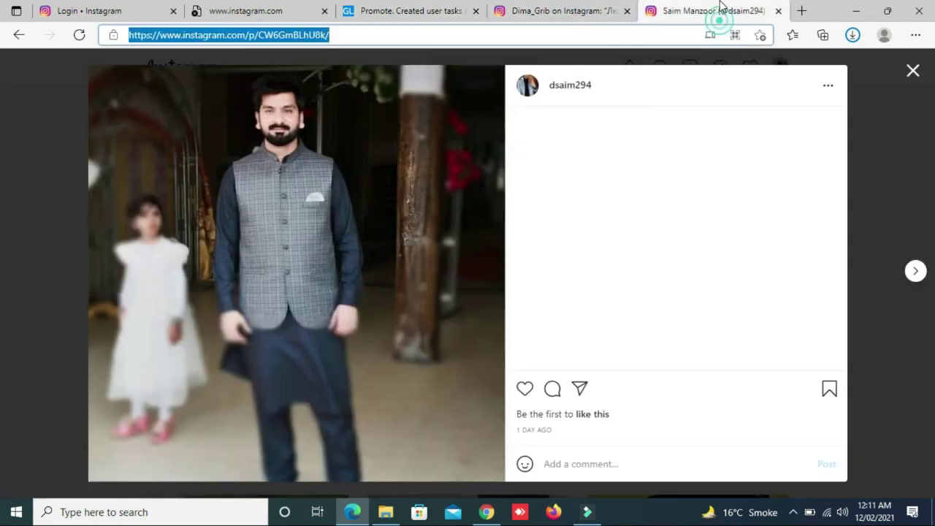
left_click(627, 11)
left_click(449, 7)
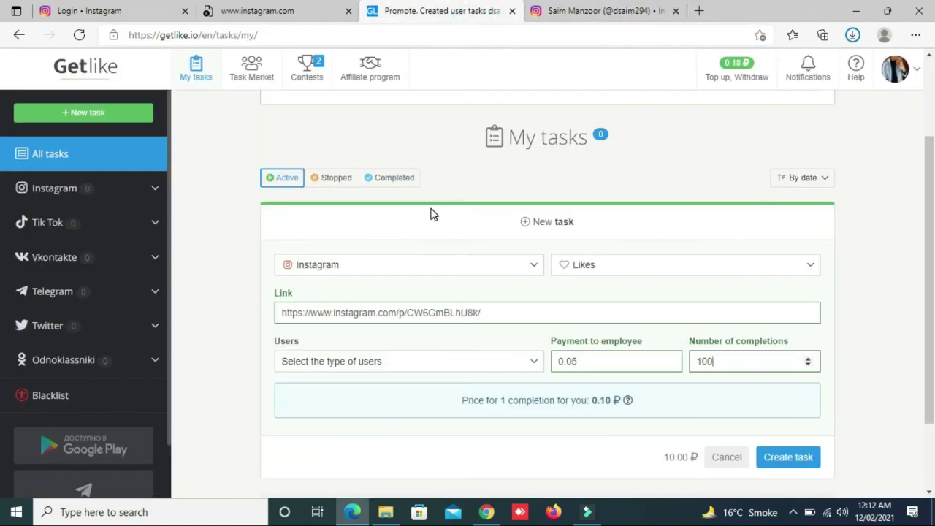
left_click(809, 366)
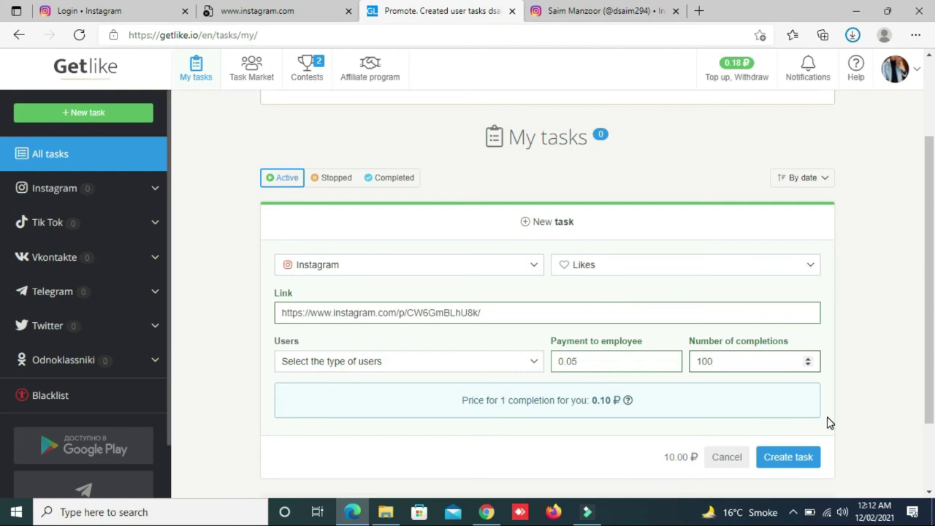